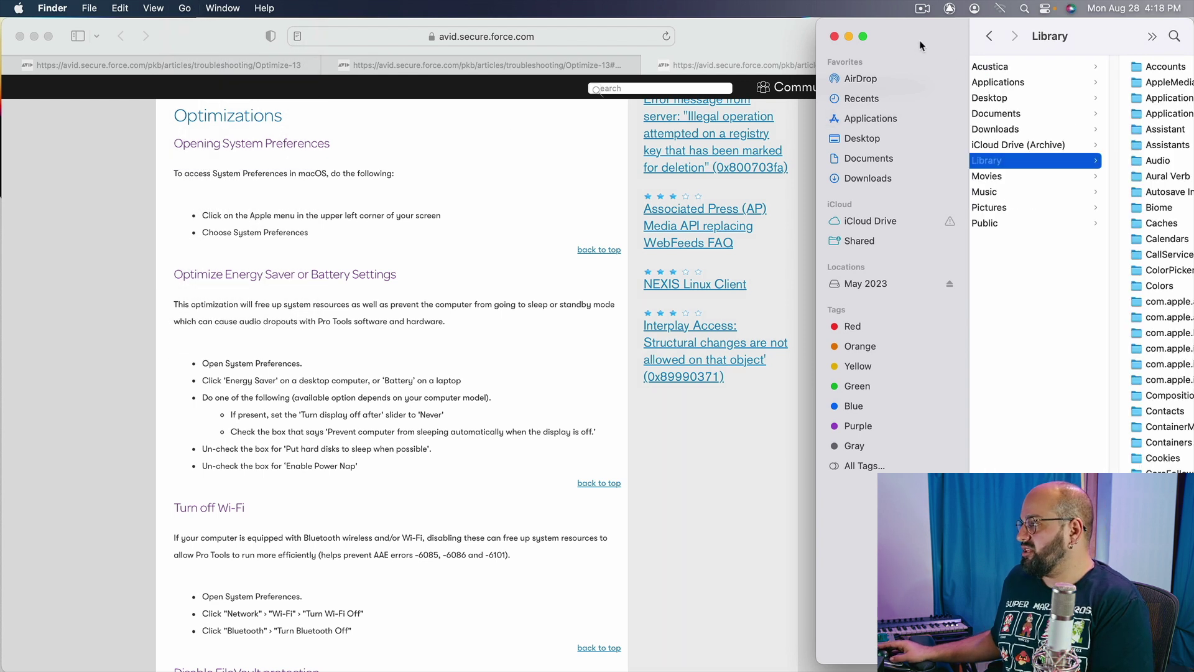
# Move the Finder window to the left, widen it, and open the Library's Preferences folder
pyautogui.moveTo(919, 39); pyautogui.dragTo(143, 40)
pyautogui.moveTo(418, 98); pyautogui.dragTo(888, 106)
pyautogui.scroll(-10, 819, 247)
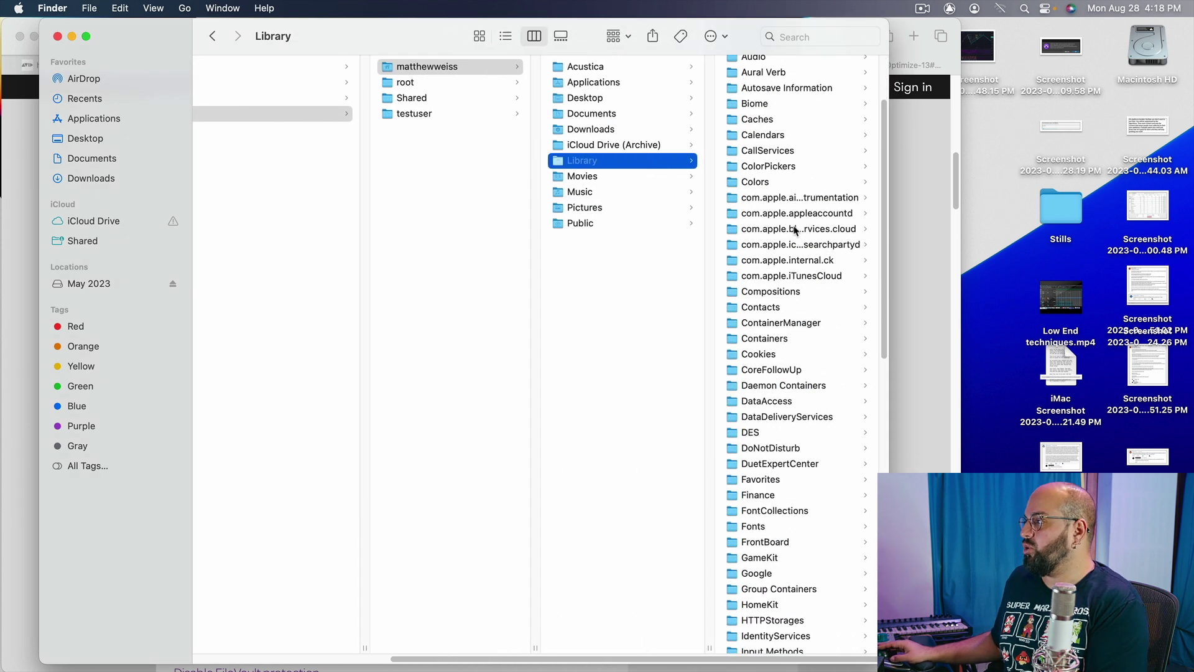
pyautogui.scroll(-15, 793, 384)
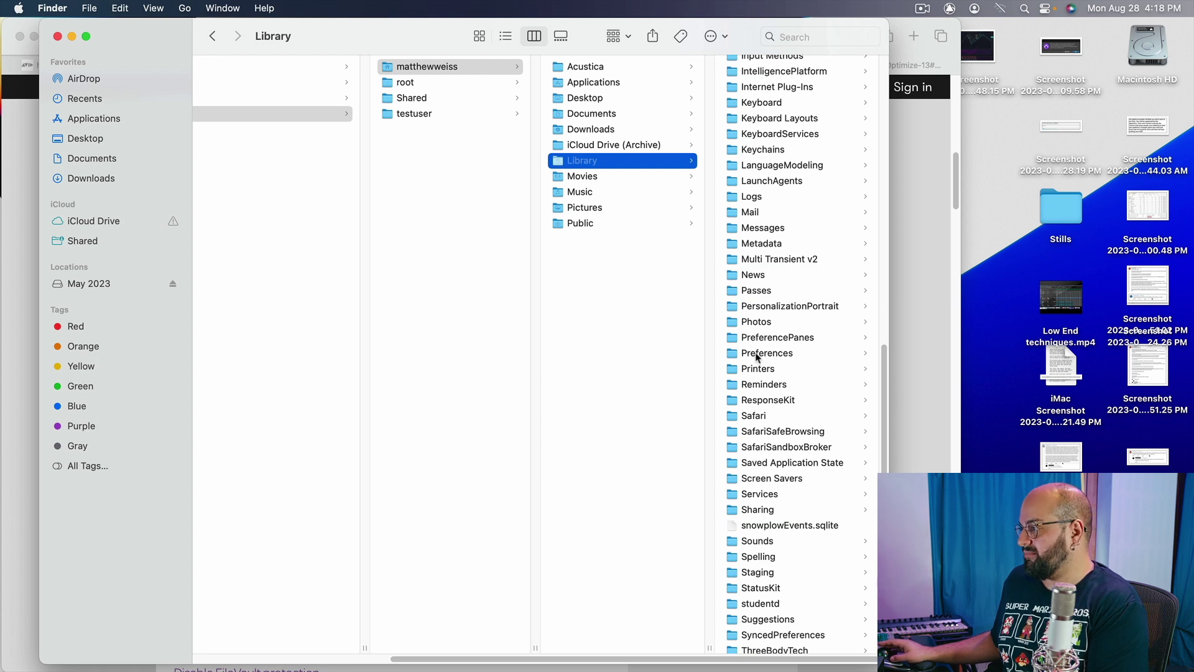
pyautogui.click(757, 355)
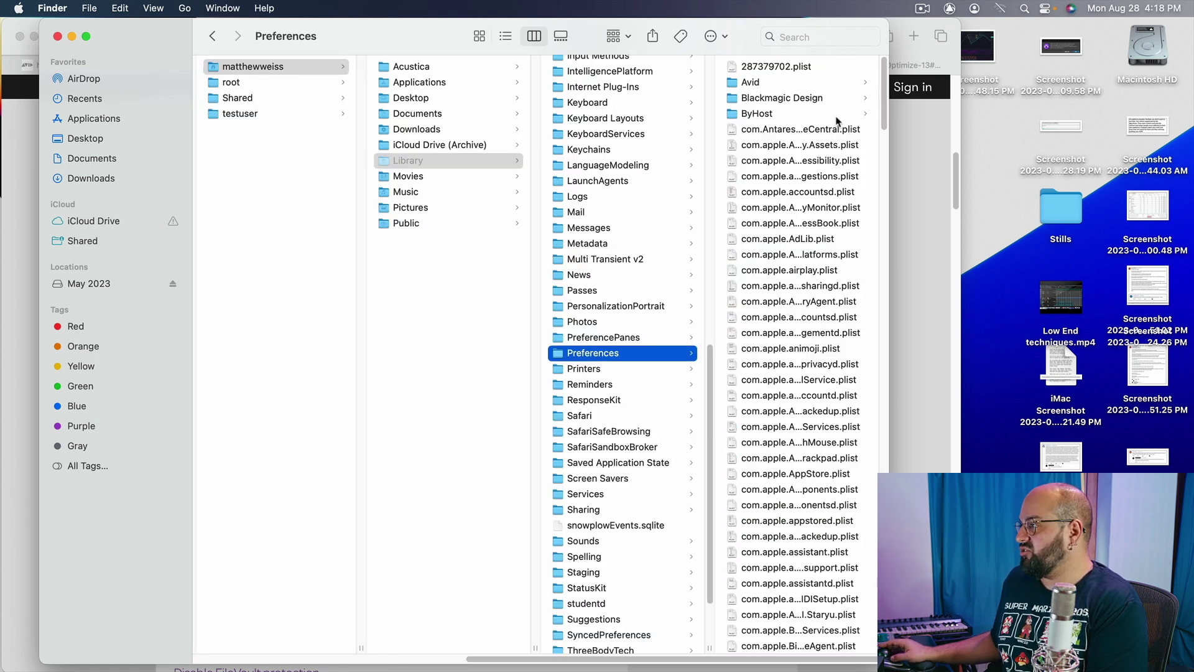
# Peek into Avid > Pro Tools, widen the column and scroll down the Preferences list
pyautogui.click(746, 84)
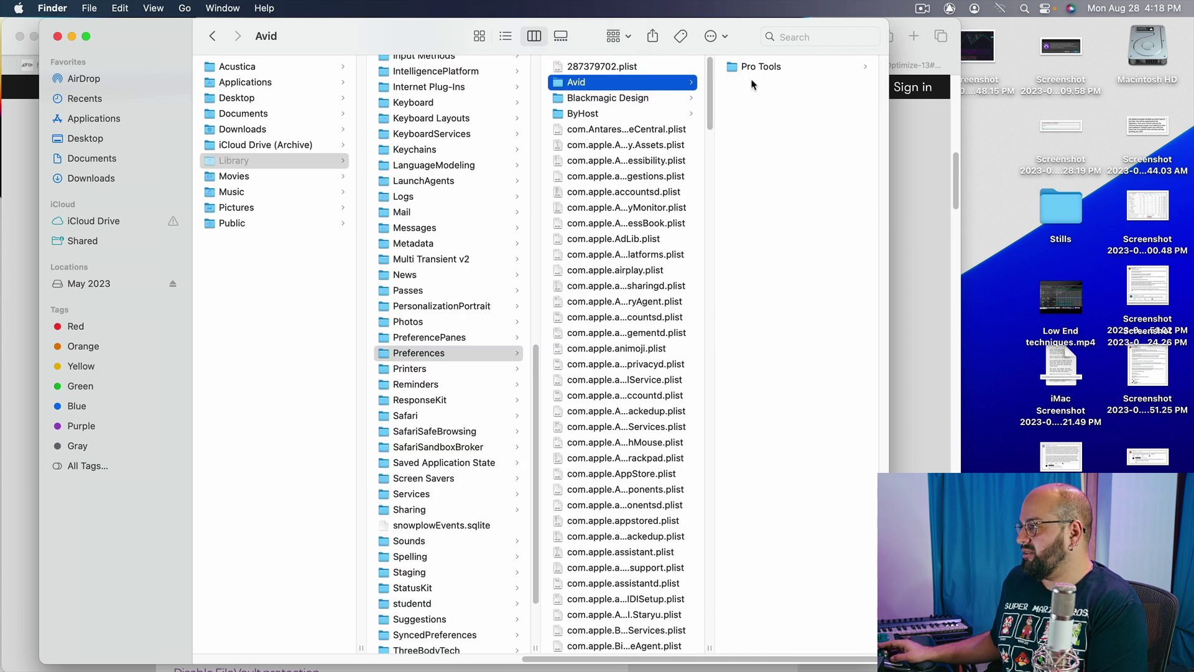
pyautogui.click(756, 67)
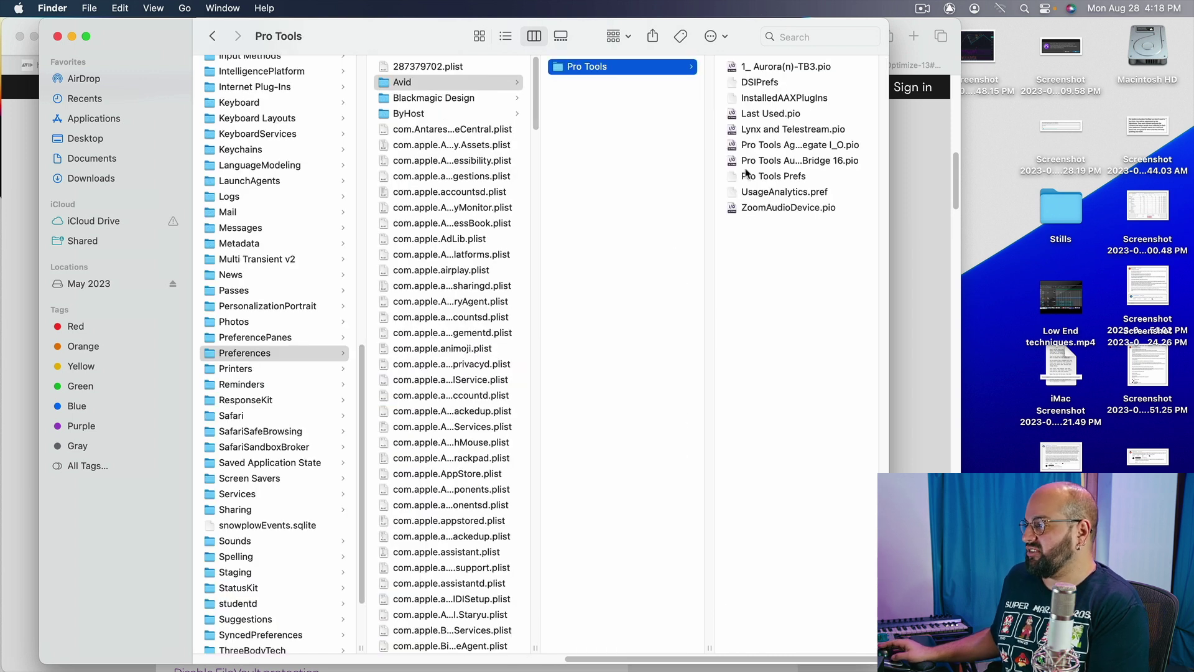
pyautogui.moveTo(530, 651); pyautogui.dragTo(643, 650)
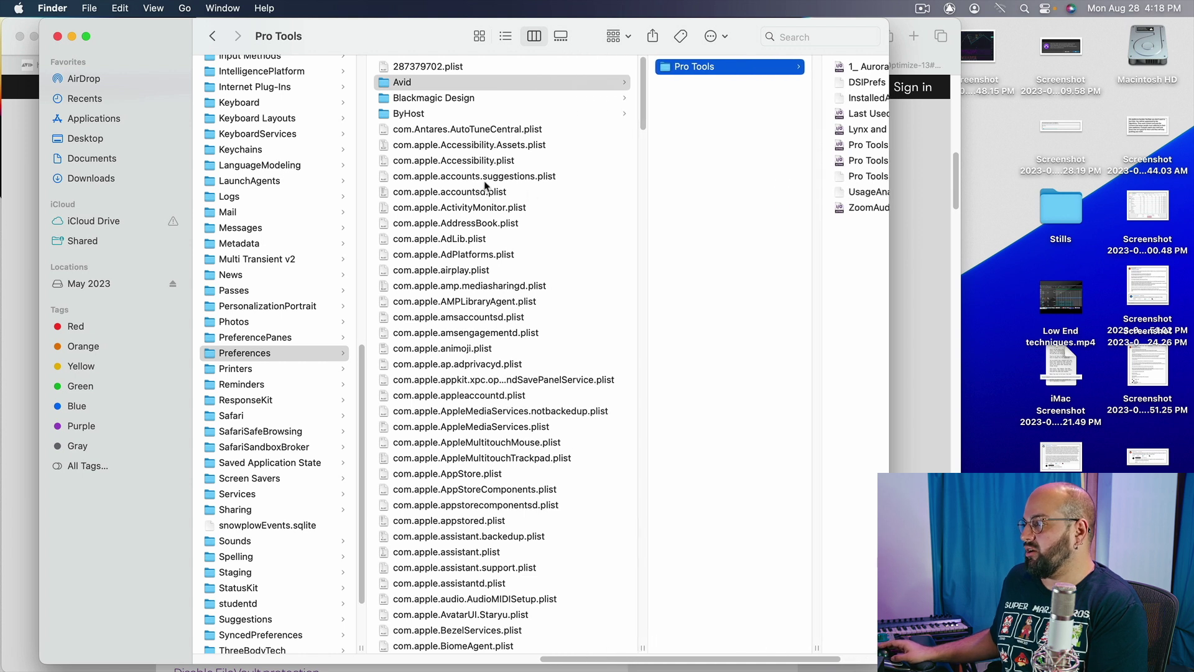
pyautogui.scroll(-5, 478, 249)
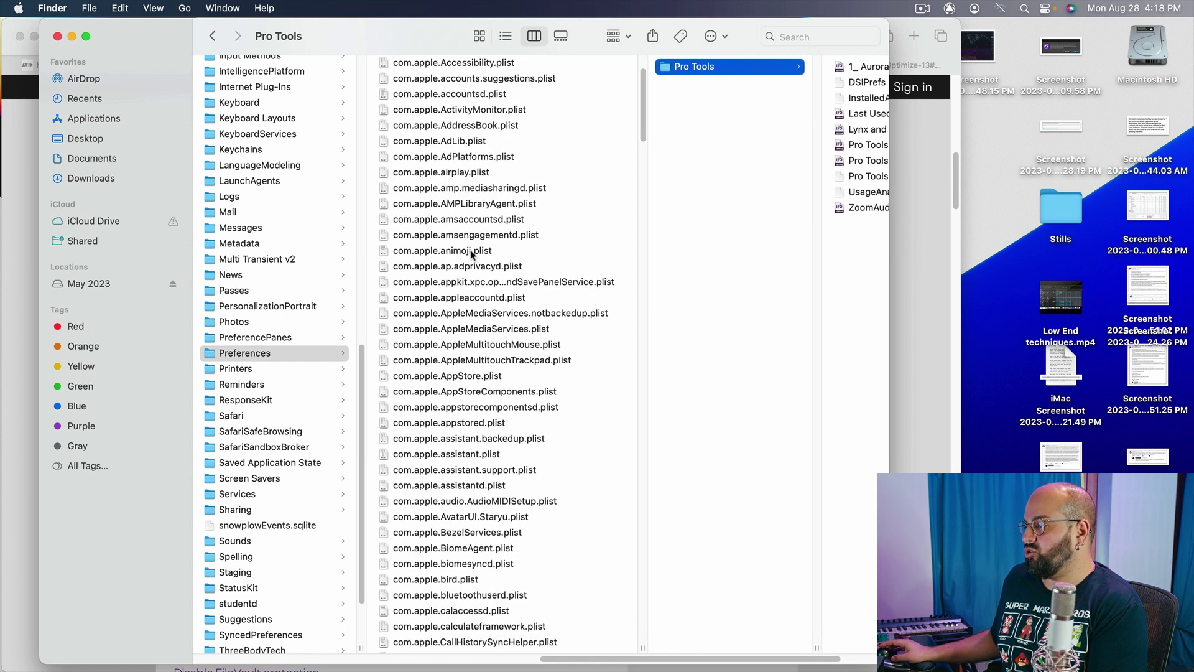
pyautogui.scroll(-20, 471, 255)
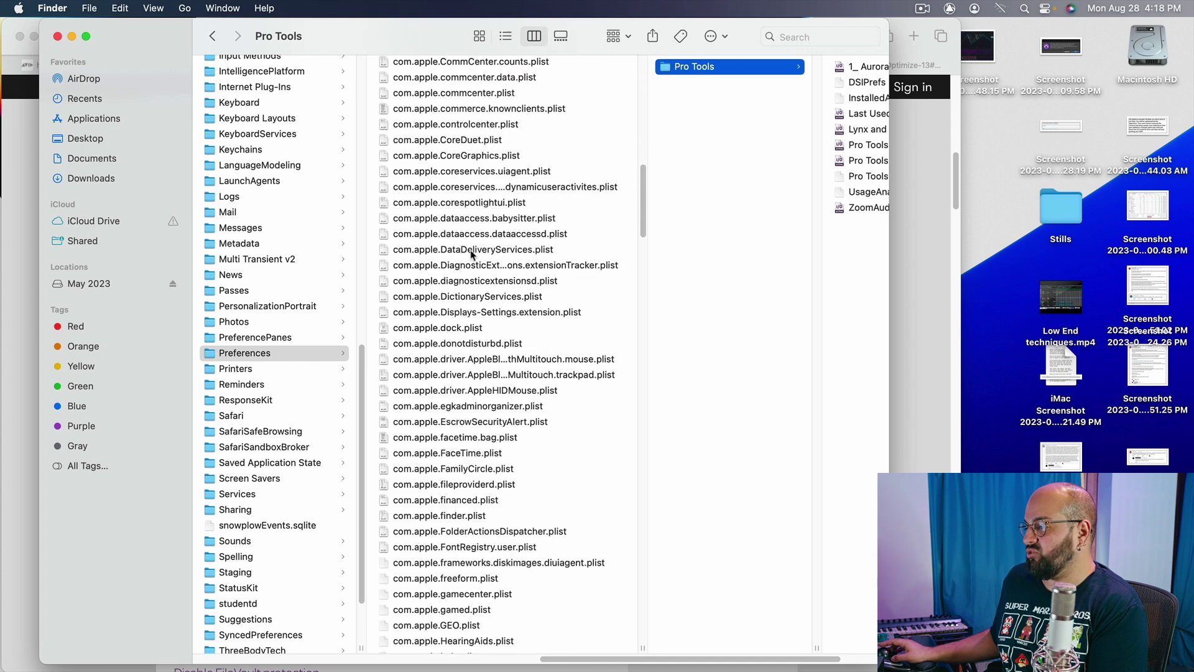
pyautogui.scroll(-20, 471, 254)
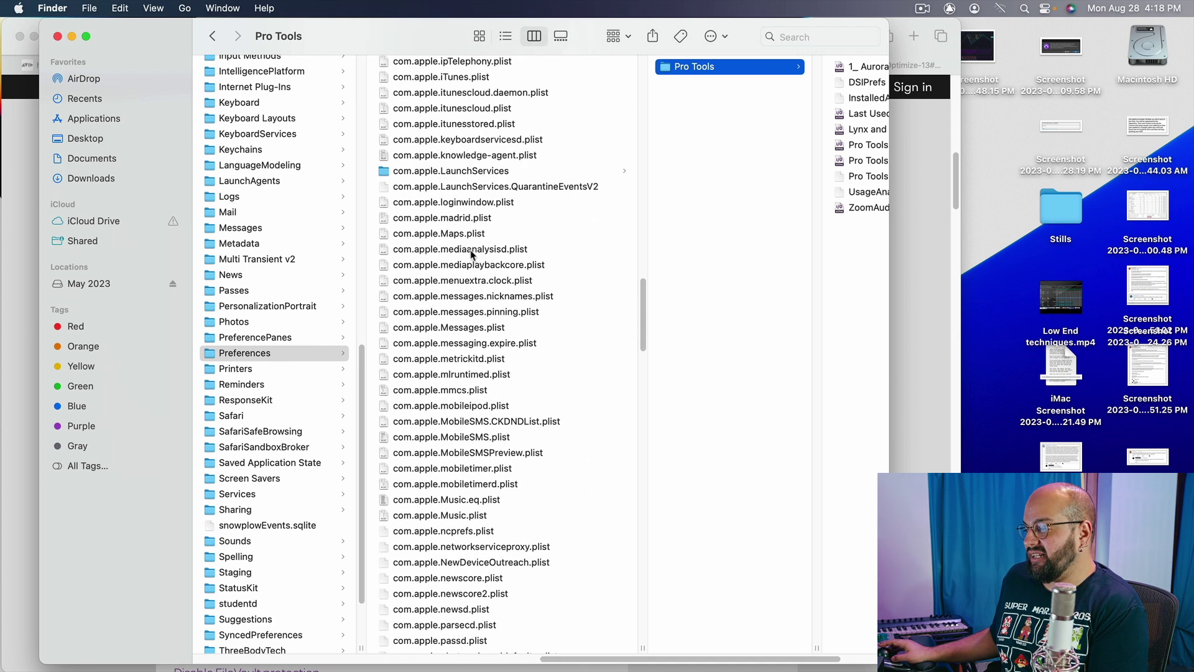
pyautogui.scroll(-20, 471, 254)
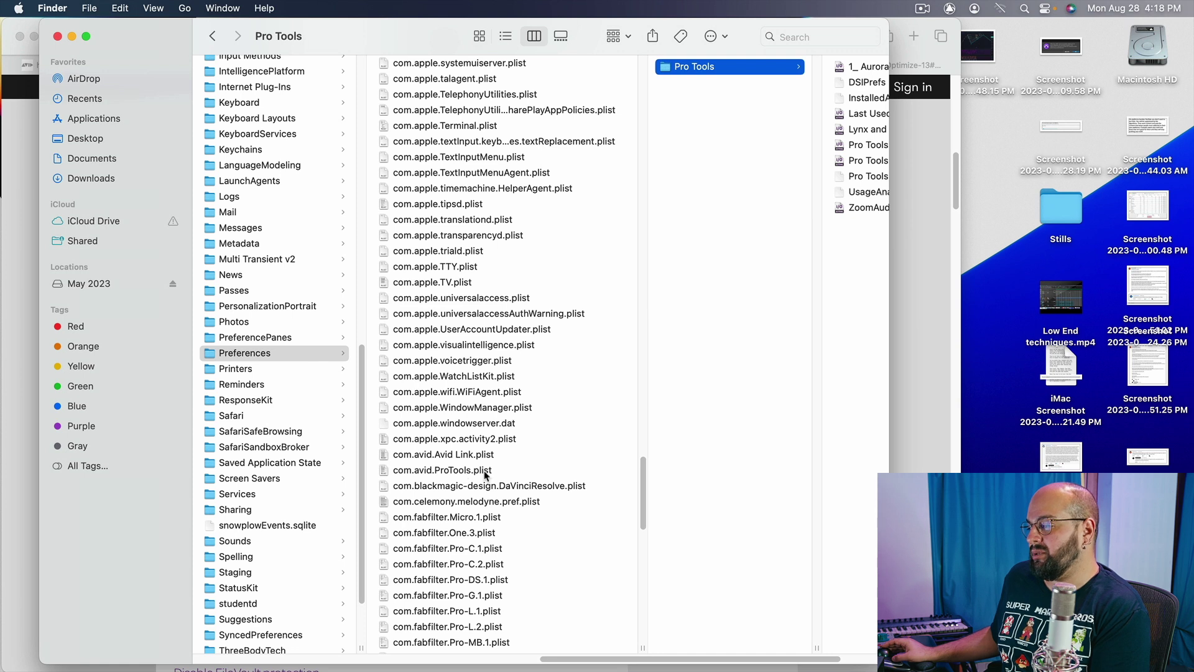
# Select com.avid.ProTools.plist and com.avid.Avid Link.plist in Preferences
pyautogui.click(478, 471)
pyautogui.keyDown('shift'); pyautogui.click(468, 455); pyautogui.keyUp('shift')
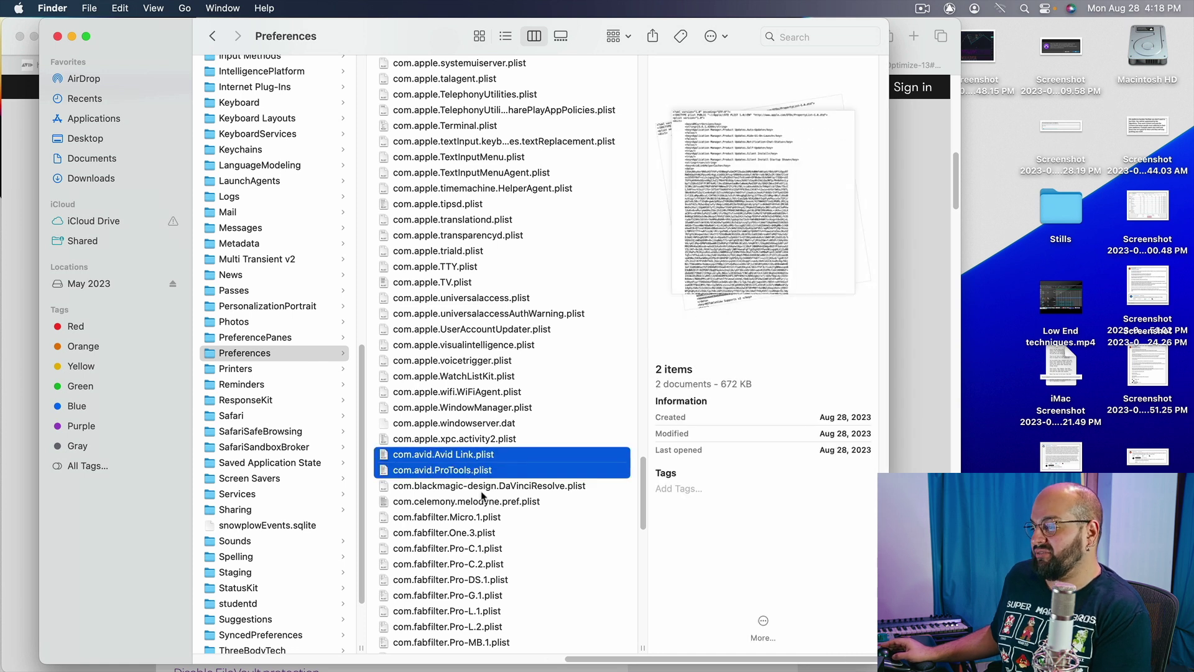
pyautogui.scroll(15, 507, 523)
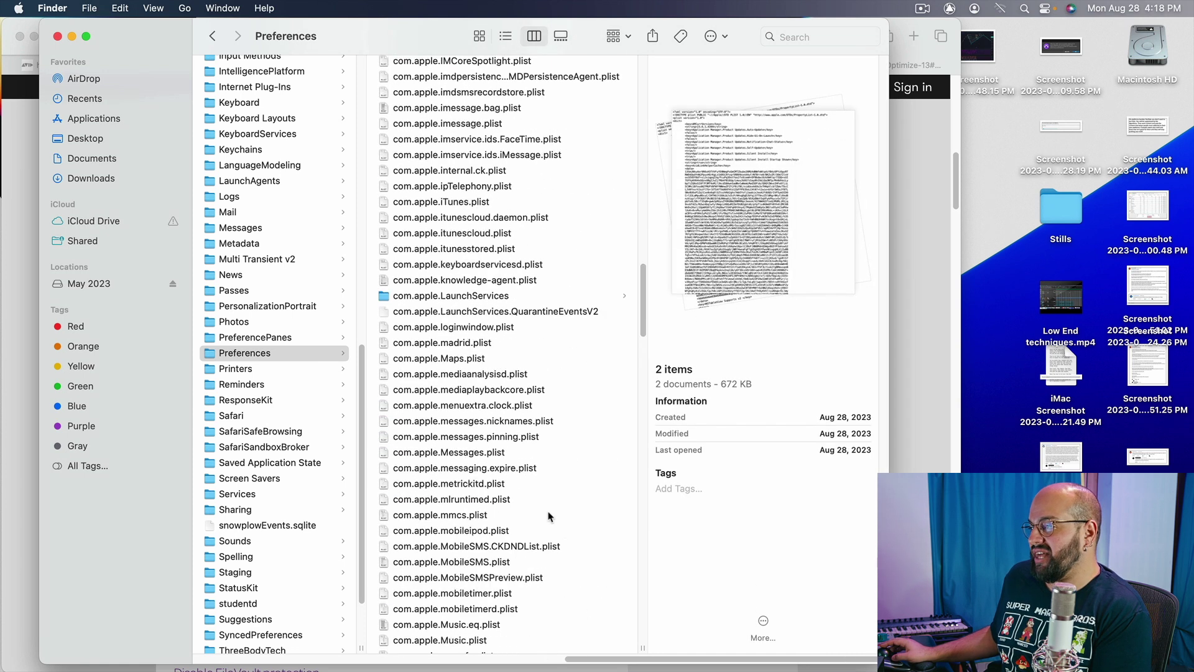
pyautogui.scroll(3, 521, 444)
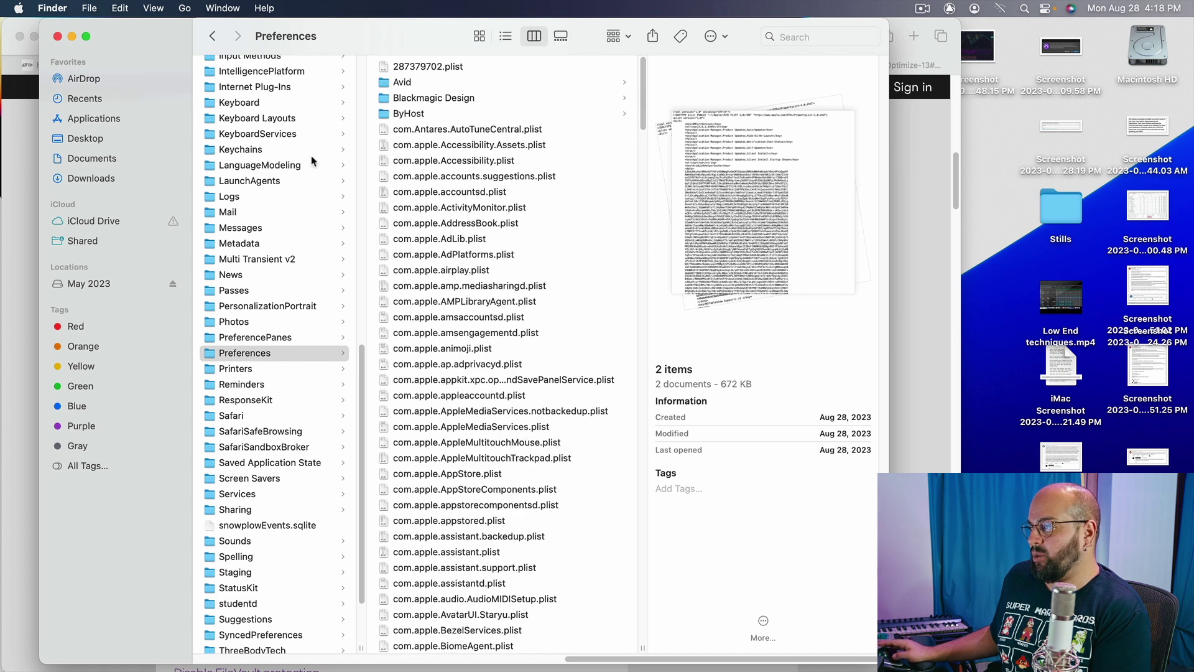
# Reopen the Pro Tools subfolder inside Preferences' Avid folder and adjust the column width
pyautogui.click(411, 85)
pyautogui.click(658, 66)
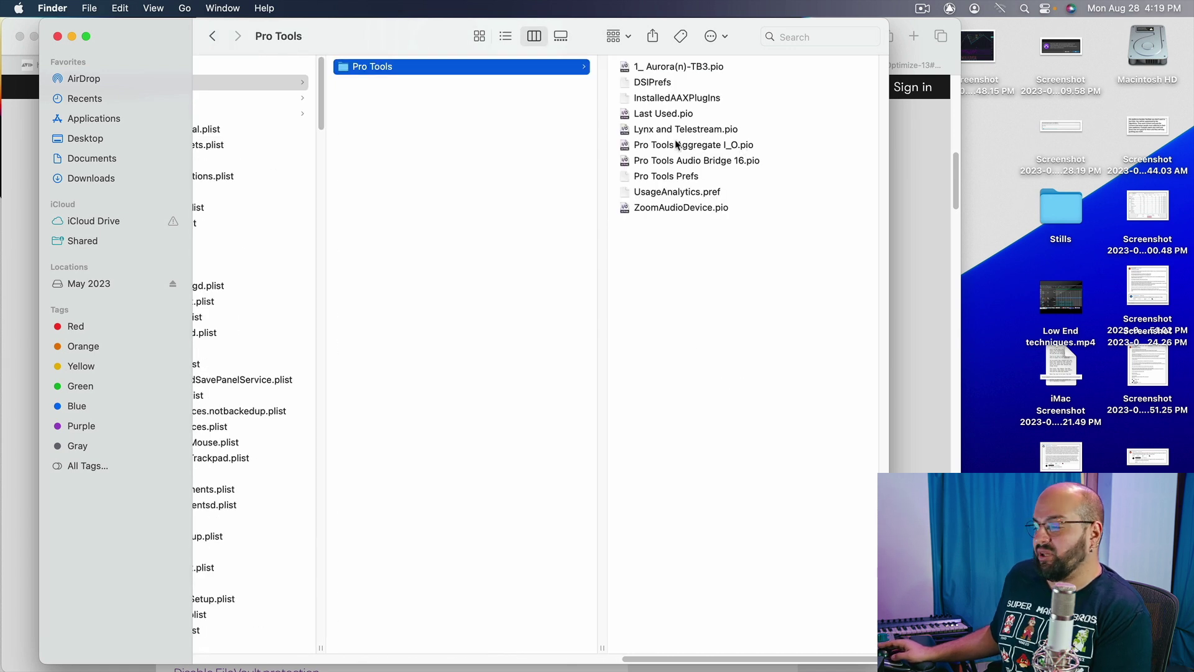
pyautogui.moveTo(647, 659); pyautogui.dragTo(495, 647)
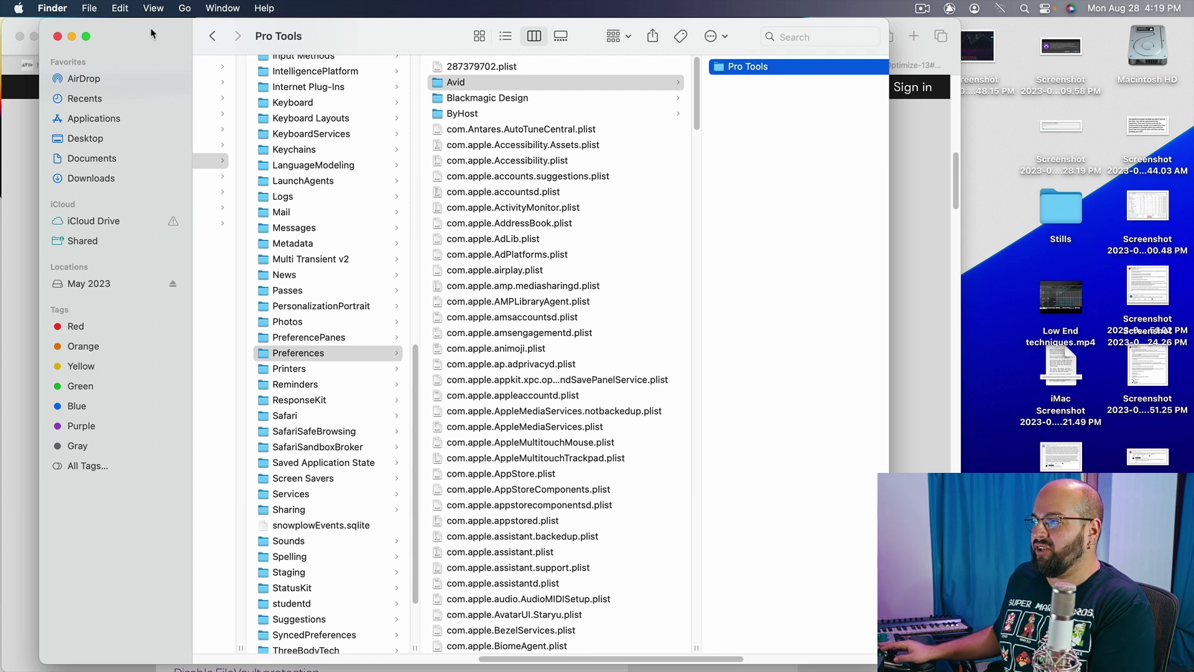
# Open the Go menu in Finder's menu bar
pyautogui.click(183, 9)
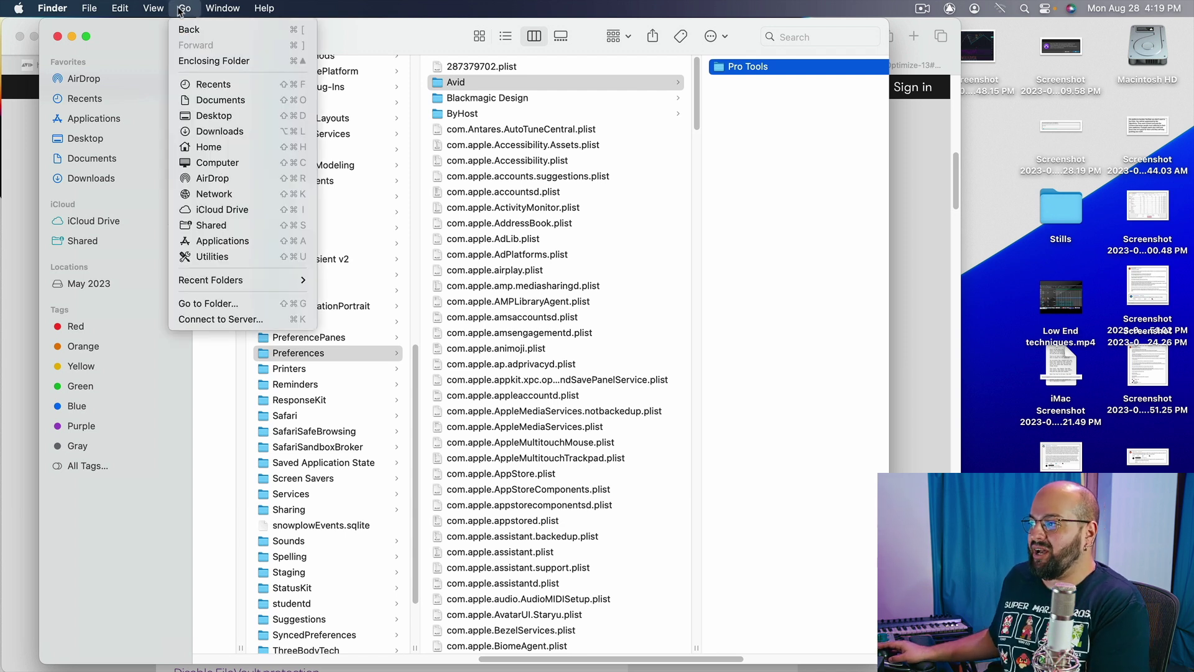
# Navigate Computer > Macintosh HD > Library > Application Support > Avid > Audio, briefly checking Plug-Ins
pyautogui.click(212, 162)
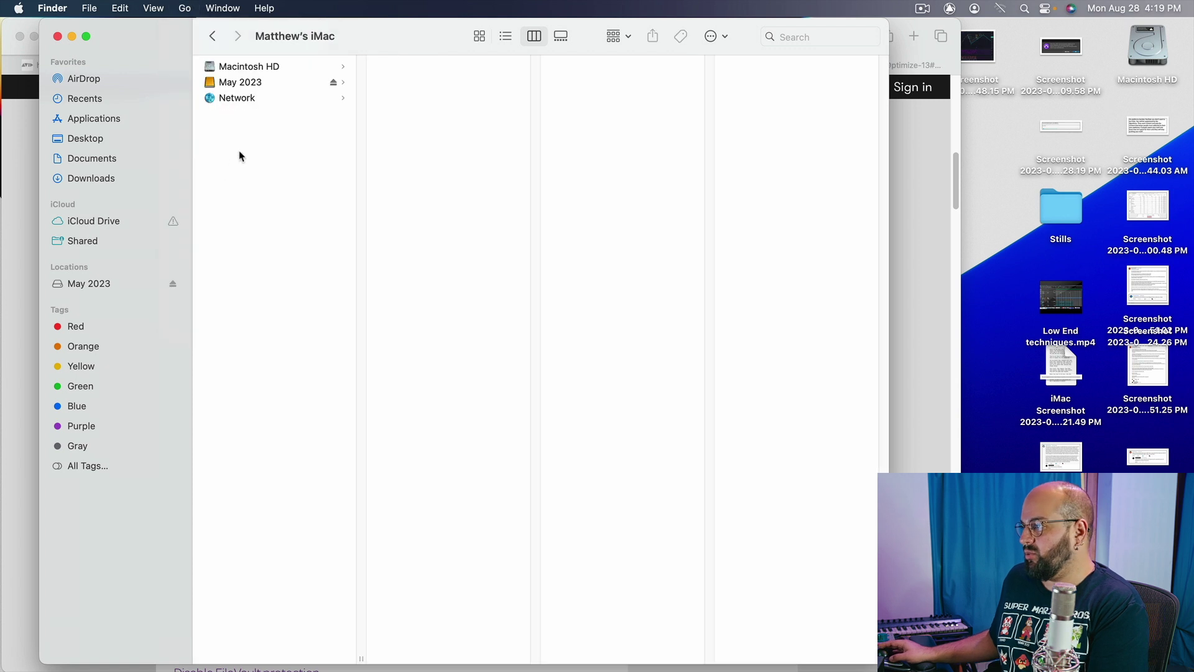
pyautogui.click(264, 70)
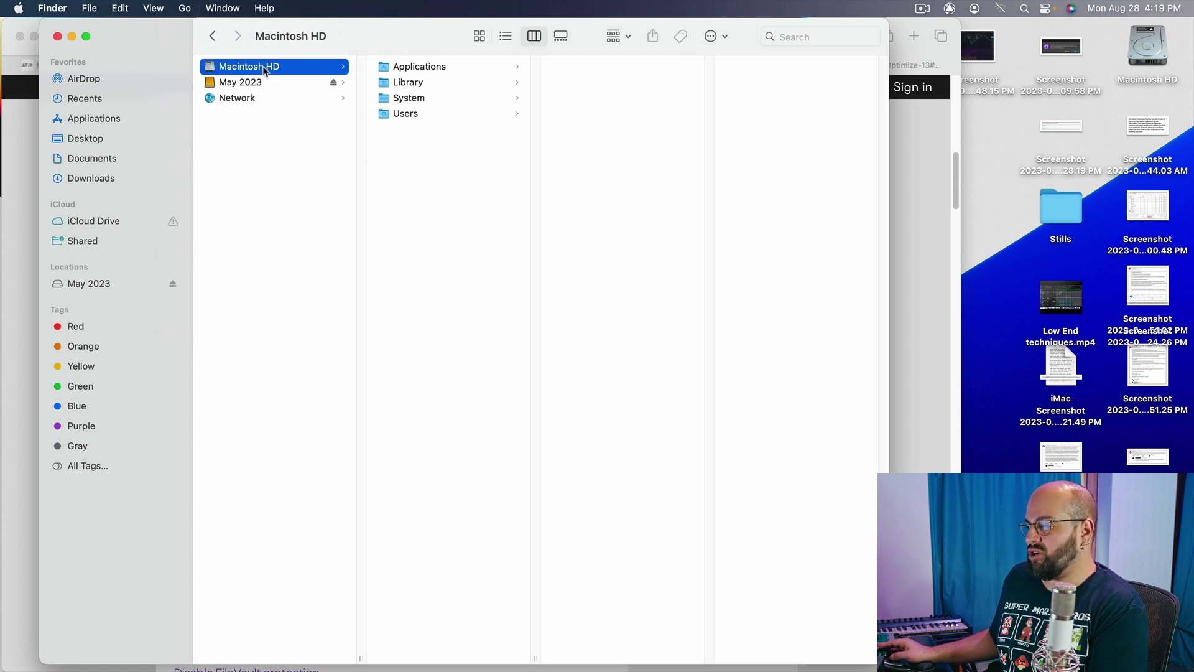
pyautogui.click(427, 86)
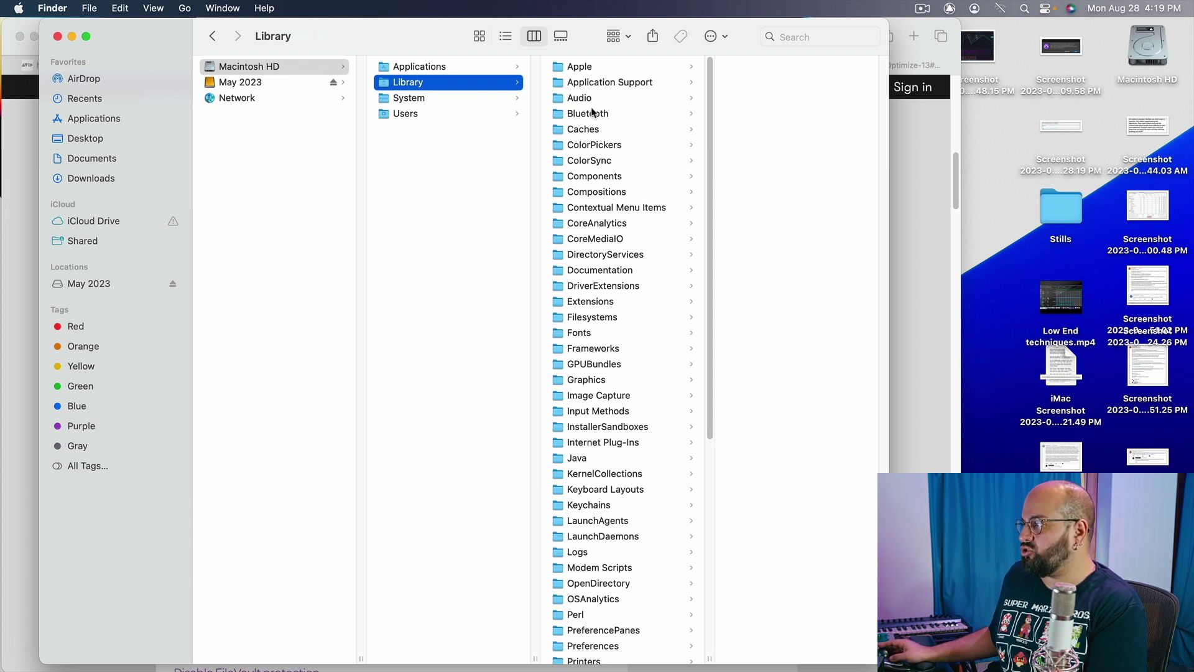
pyautogui.click(591, 83)
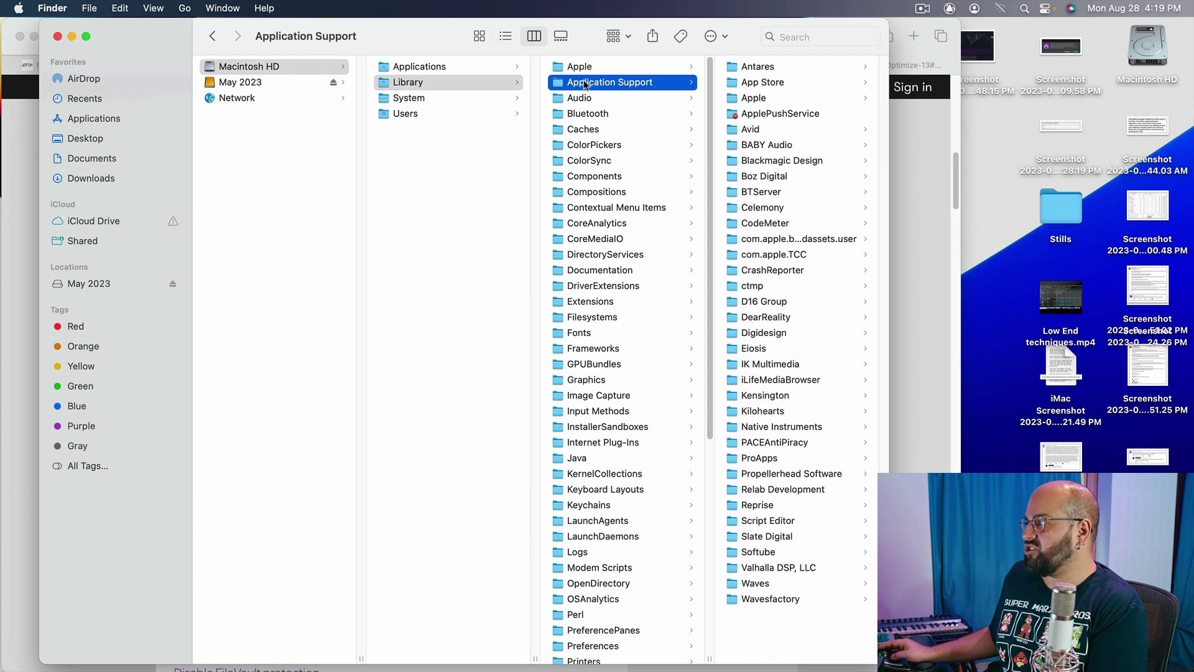
pyautogui.click(750, 129)
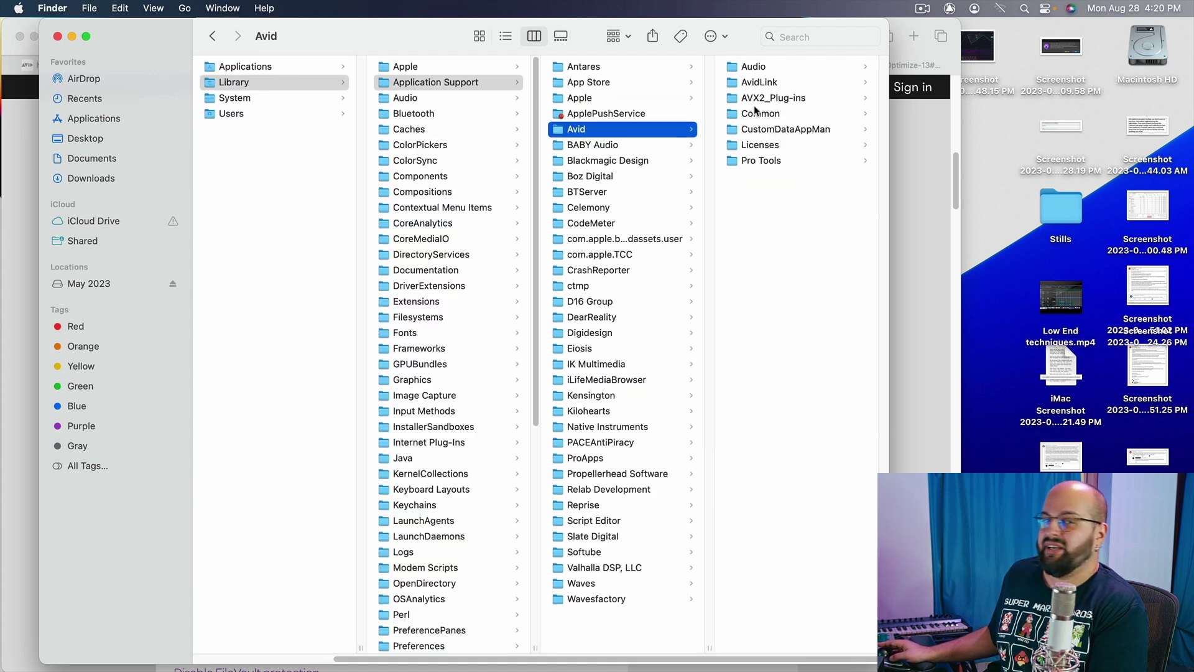
pyautogui.click(753, 67)
pyautogui.click(760, 66)
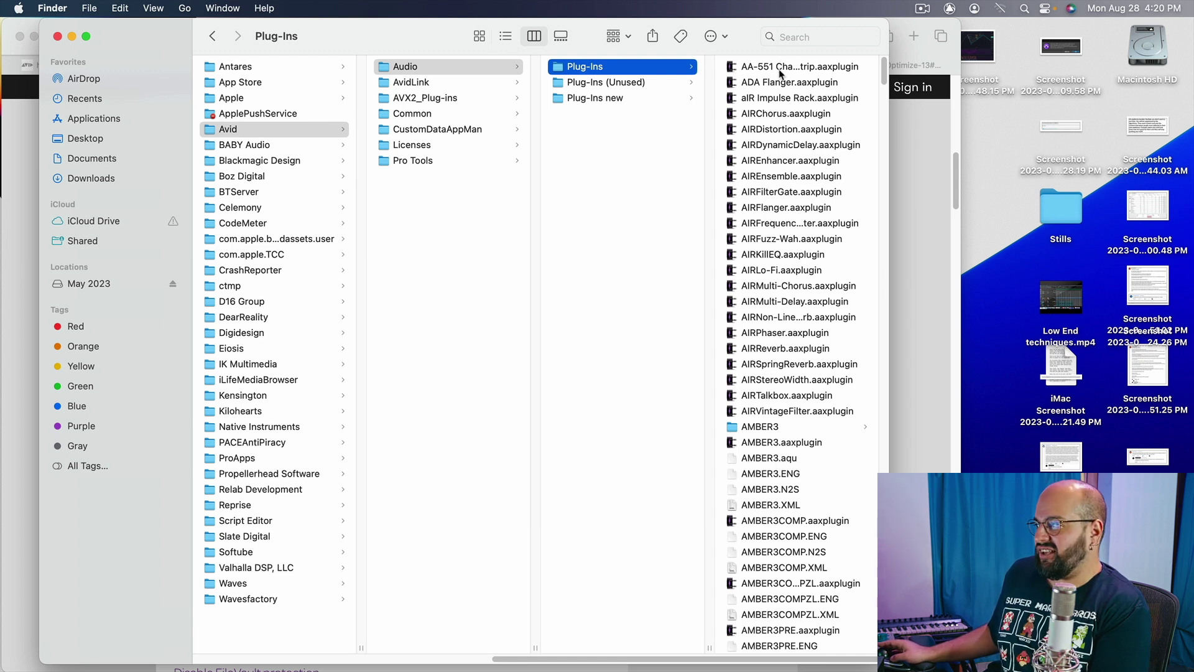
pyautogui.click(439, 66)
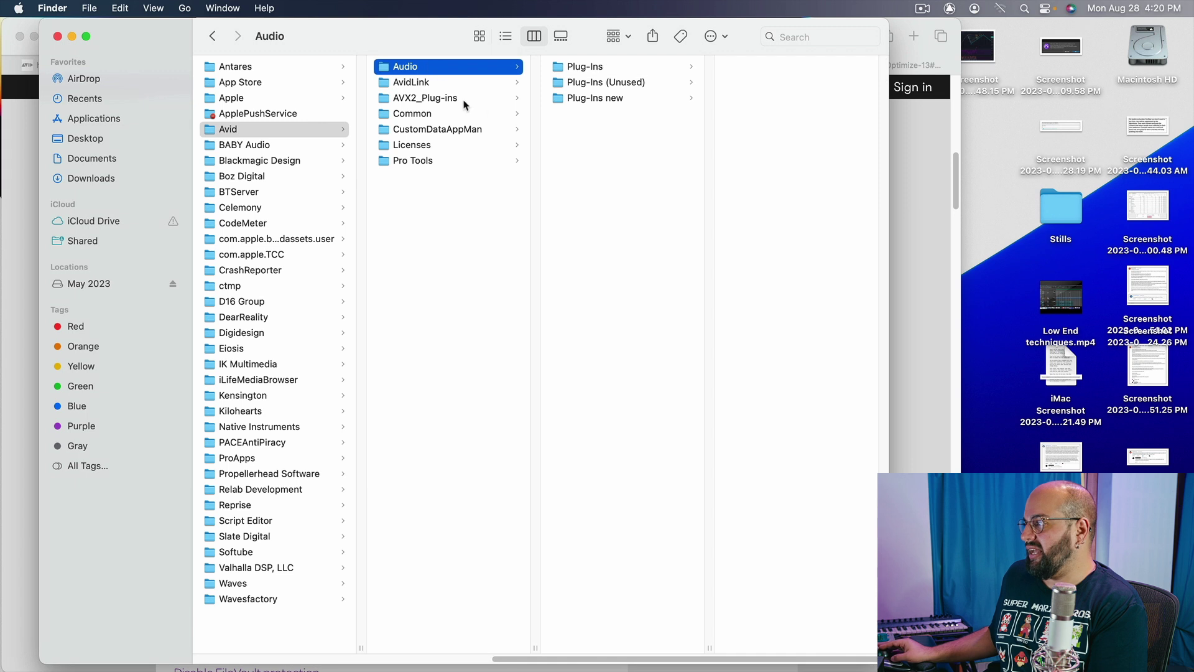
# Create a new folder named DUMMY ACCESS in the Audio folder
pyautogui.rightClick(582, 144)
pyautogui.click(603, 155)
pyautogui.write('DUM')
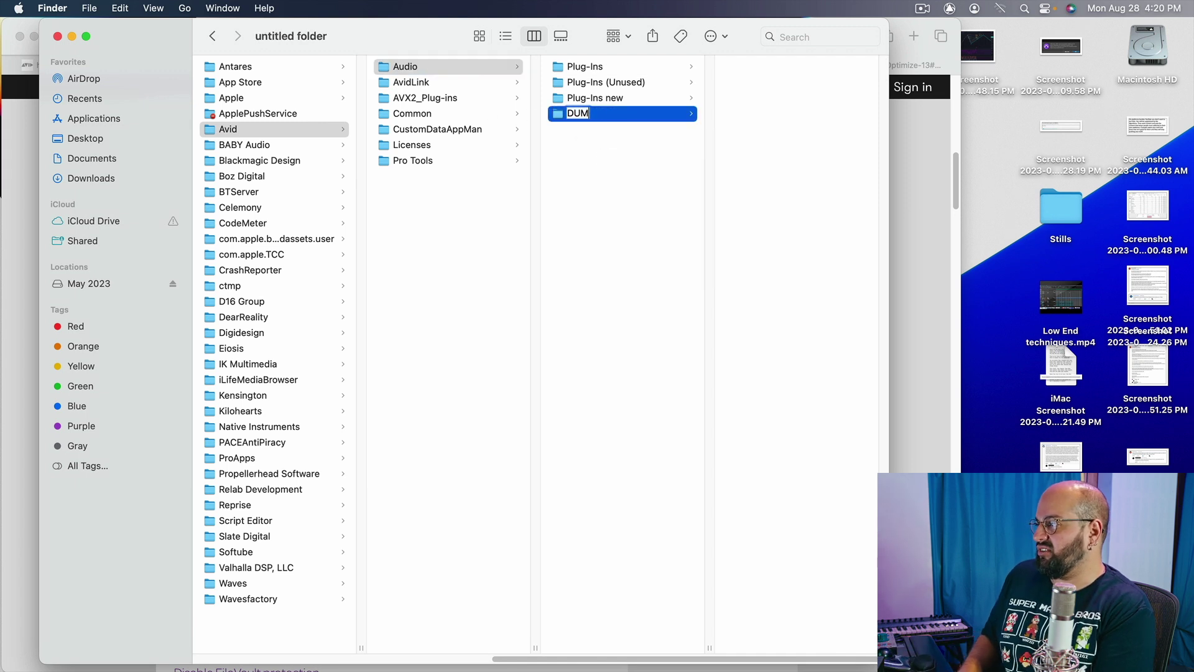
pyautogui.write('MY ACCESS')
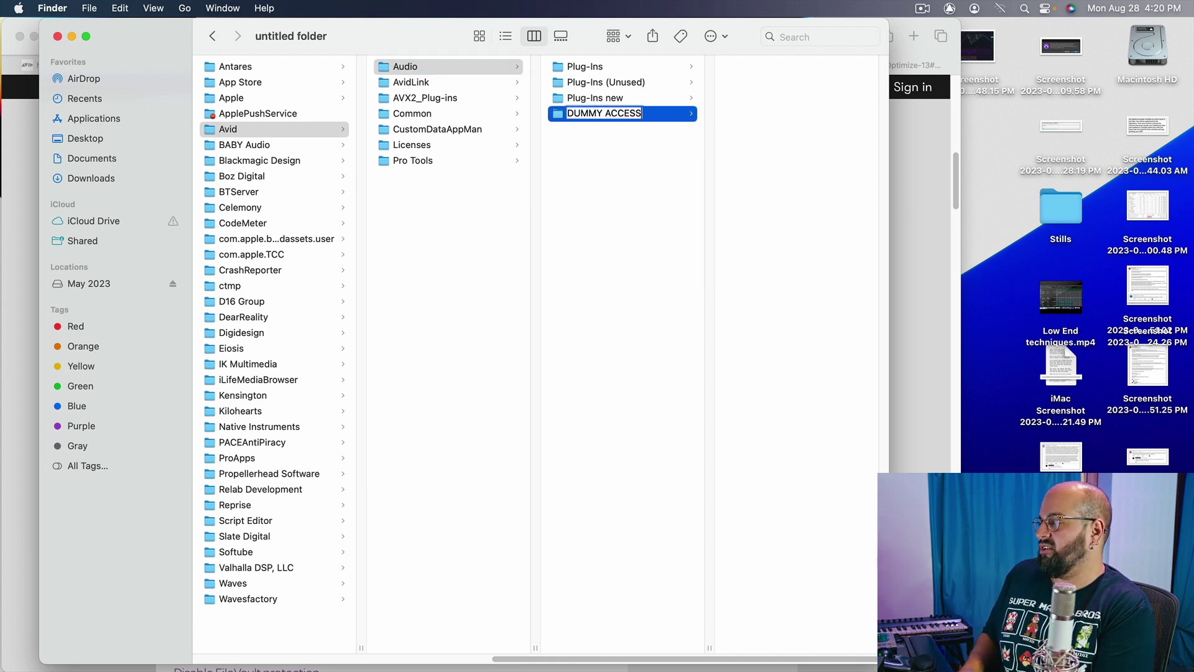
pyautogui.press('Return')
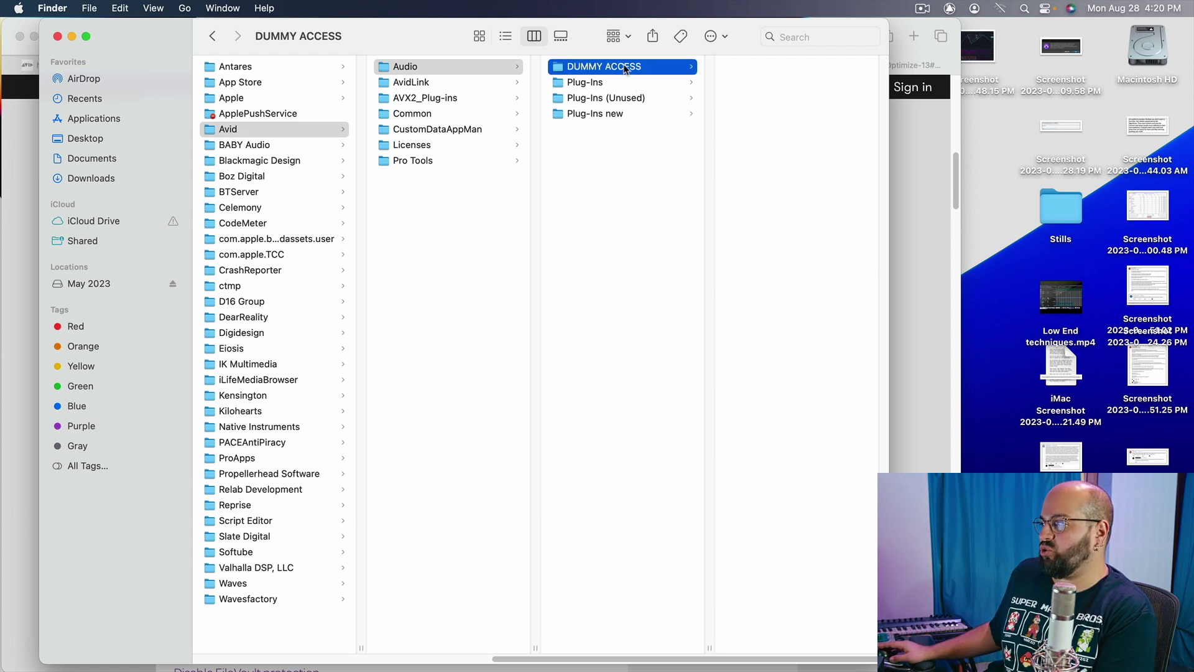
# Select all 804 items in Plug-Ins, then reselect the empty DUMMY ACCESS folder
pyautogui.click(585, 82)
pyautogui.click(740, 72)
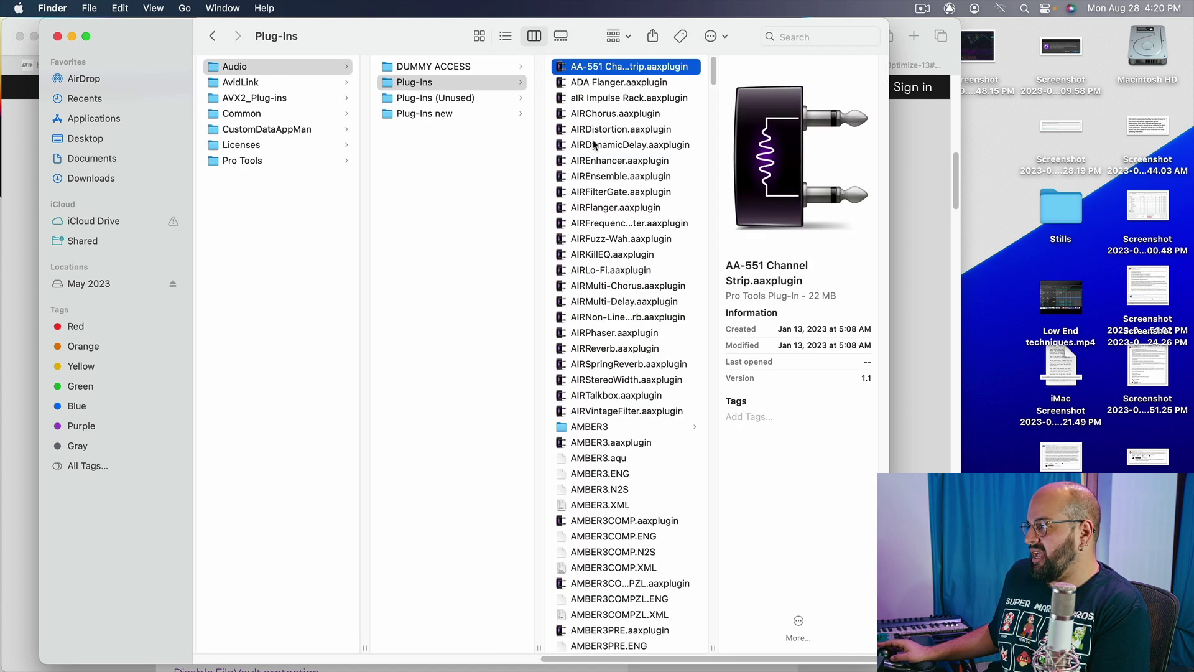
pyautogui.scroll(-20, 594, 145)
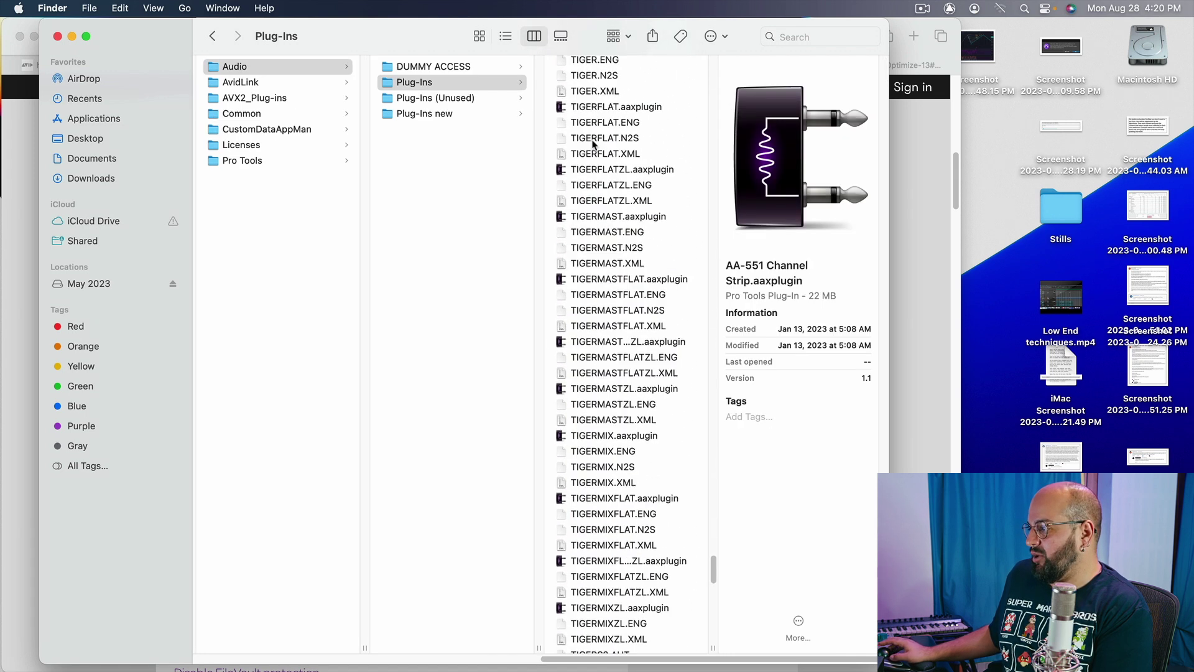
pyautogui.scroll(-20, 594, 145)
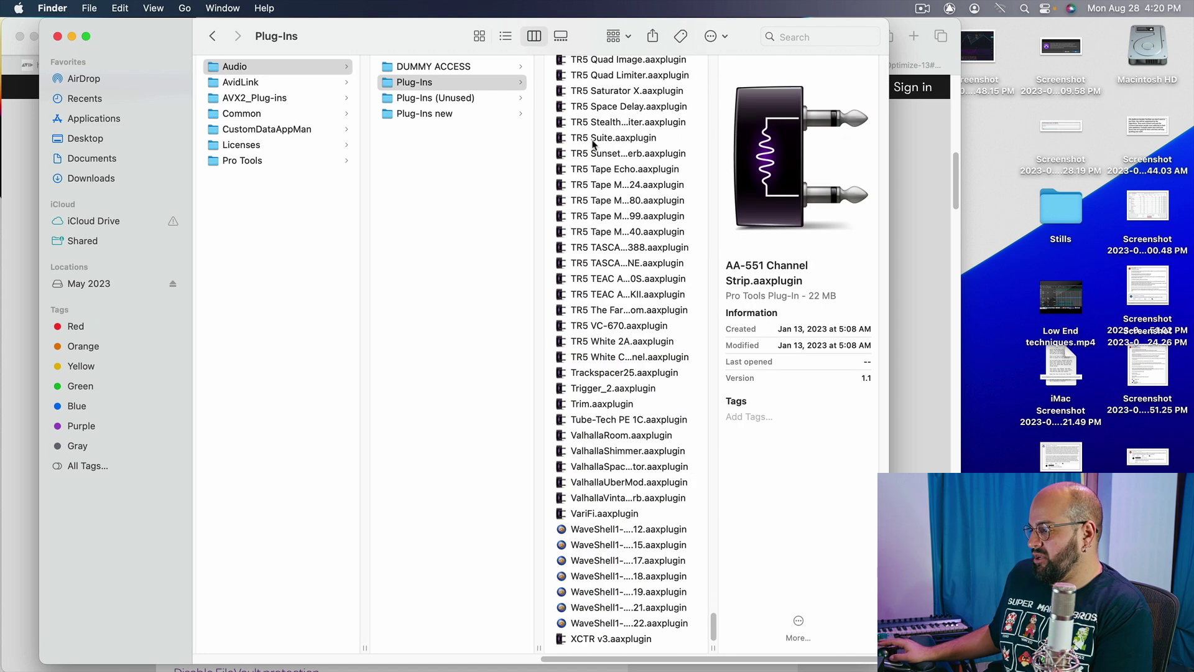
pyautogui.keyDown('shift'); pyautogui.click(603, 641); pyautogui.keyUp('shift')
pyautogui.scroll(15, 616, 609)
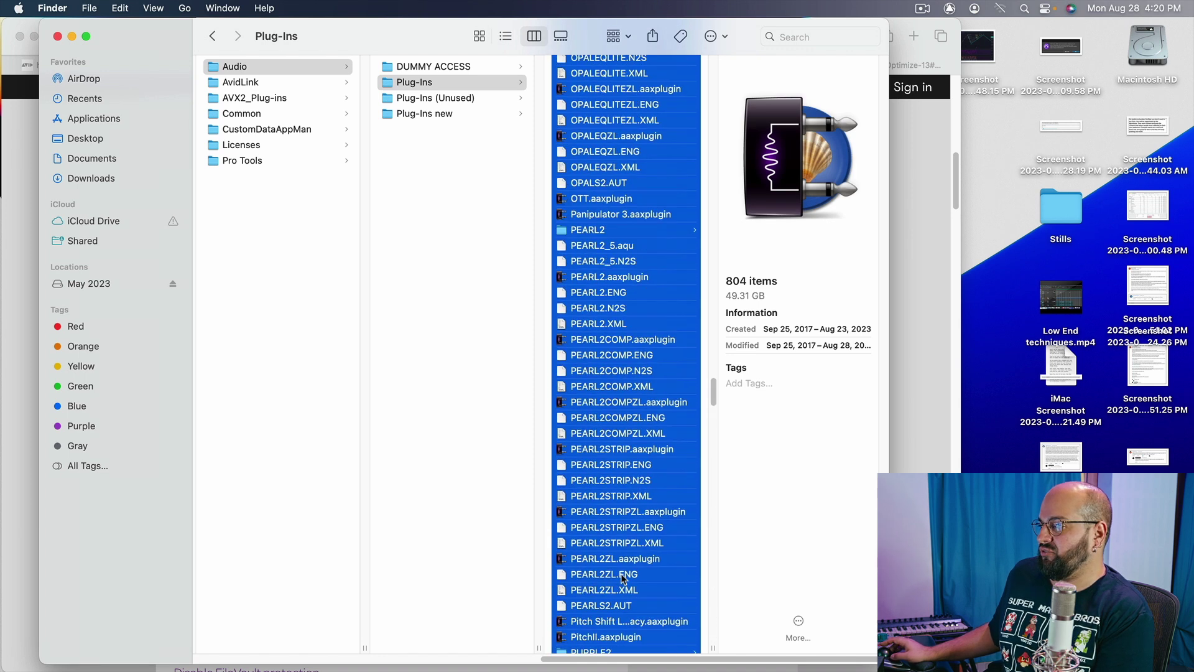
pyautogui.scroll(20, 624, 579)
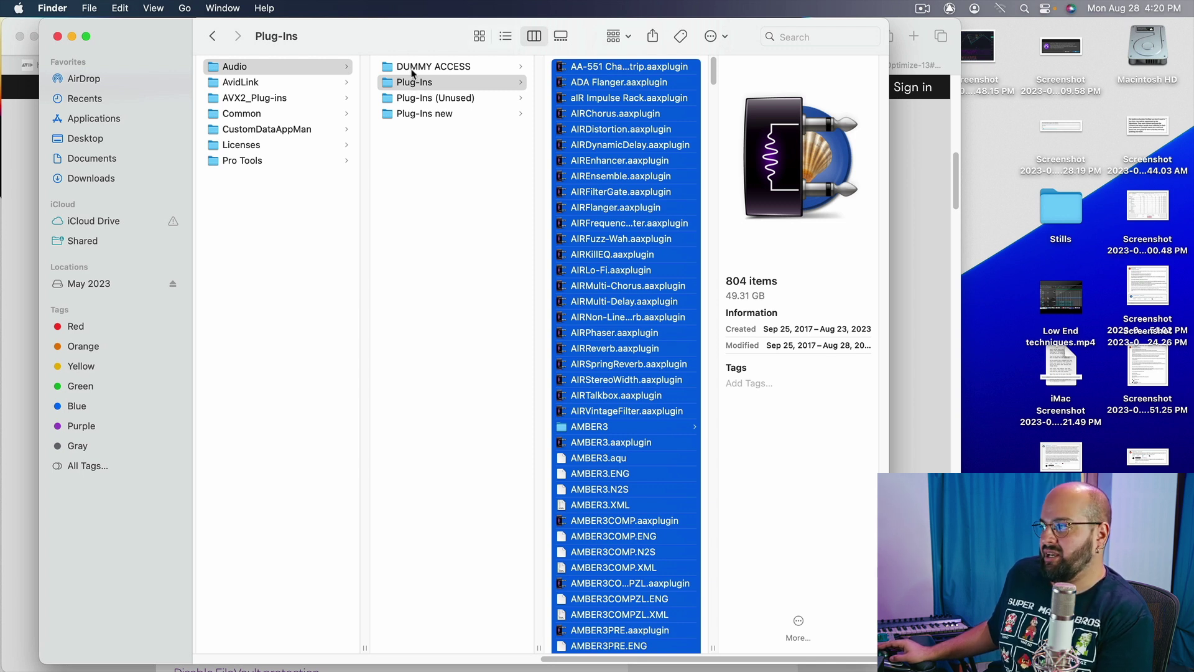
pyautogui.click(414, 84)
pyautogui.click(408, 67)
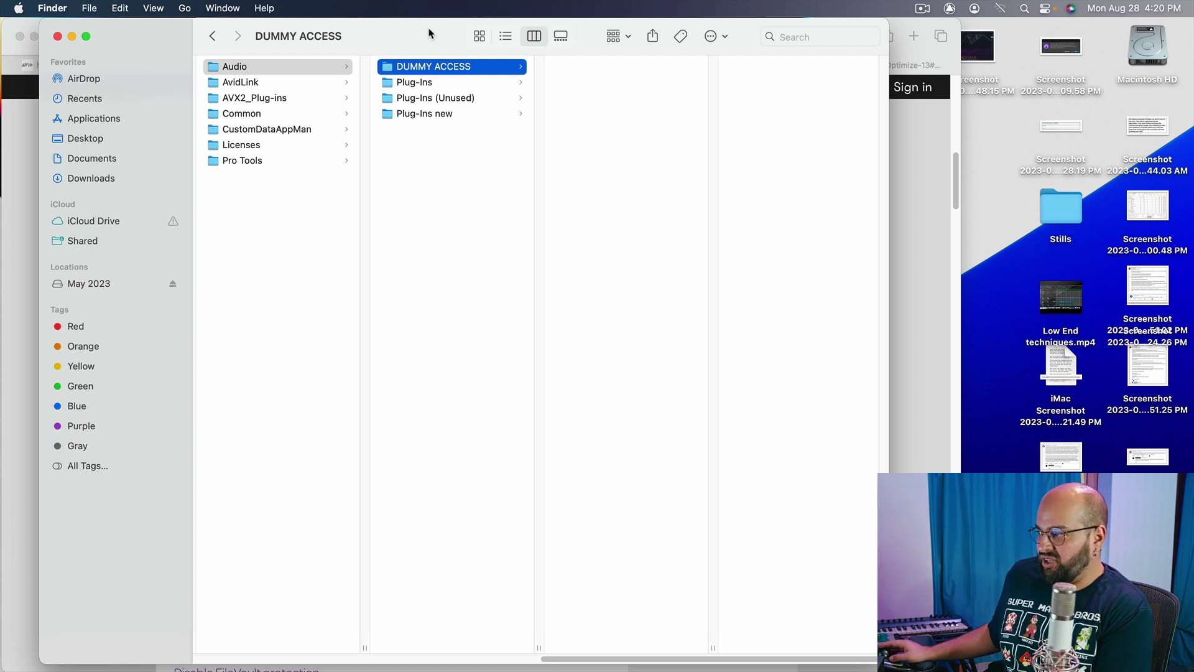
# Select plug-ins AA-551 through AIRVintageFilter, return to Audio, and move Finder to the right
pyautogui.click(423, 75)
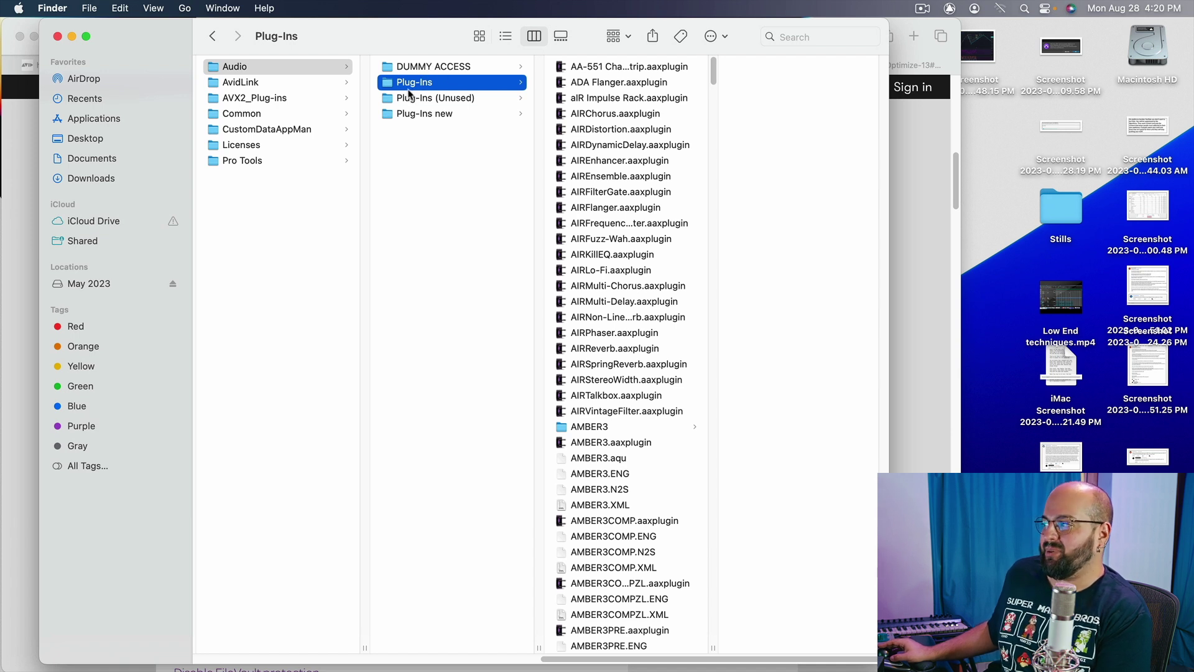
pyautogui.click(586, 70)
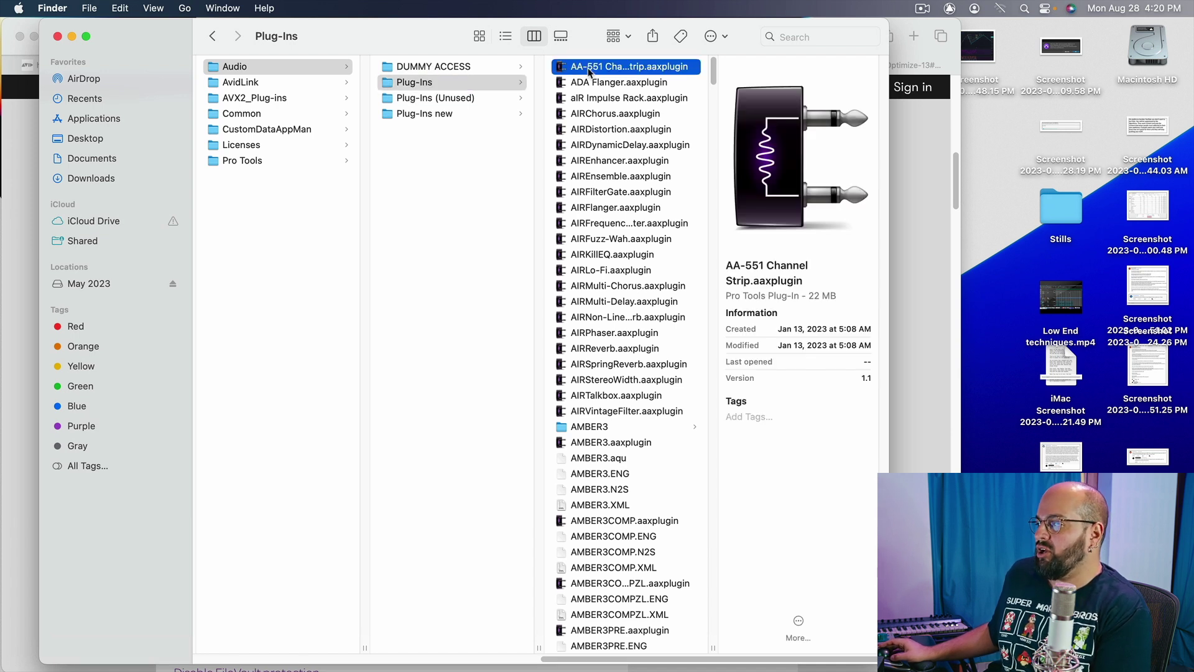
pyautogui.keyDown('shift'); pyautogui.click(619, 412); pyautogui.keyUp('shift')
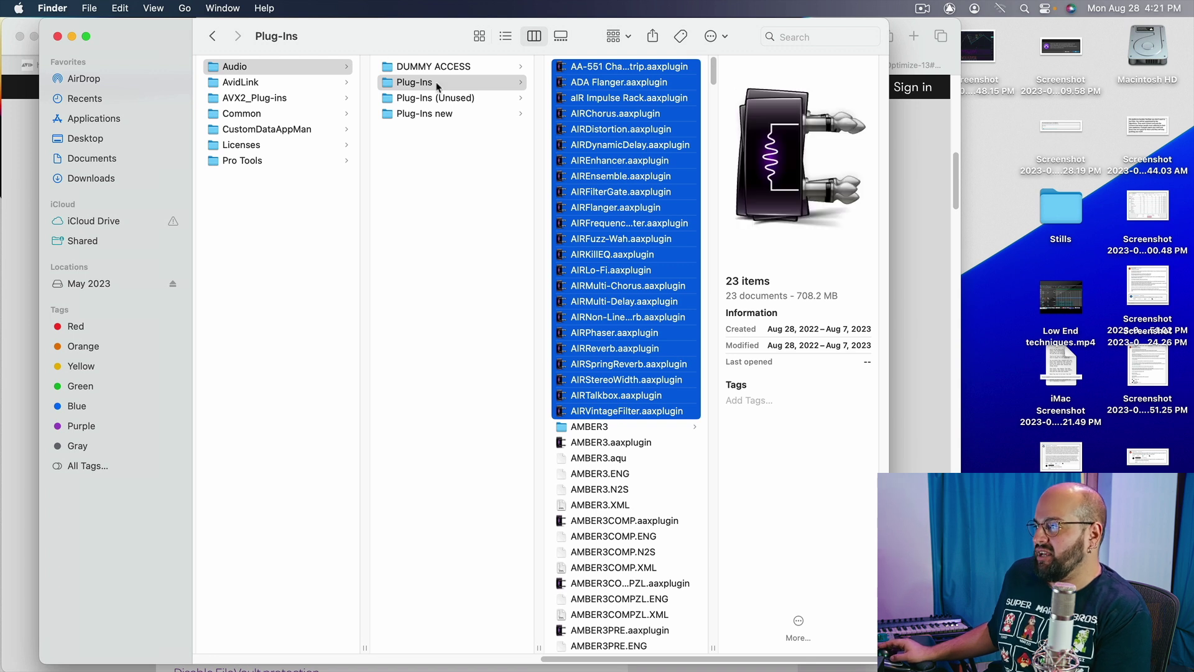
pyautogui.click(438, 299)
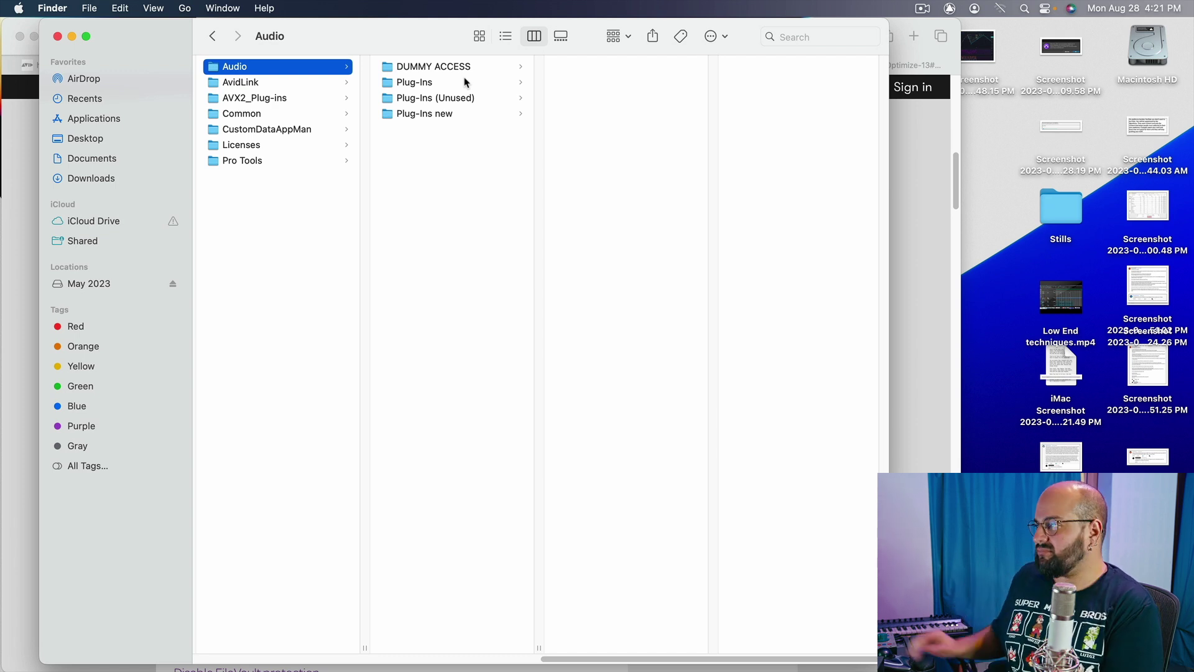
pyautogui.moveTo(132, 27); pyautogui.dragTo(1076, 9)
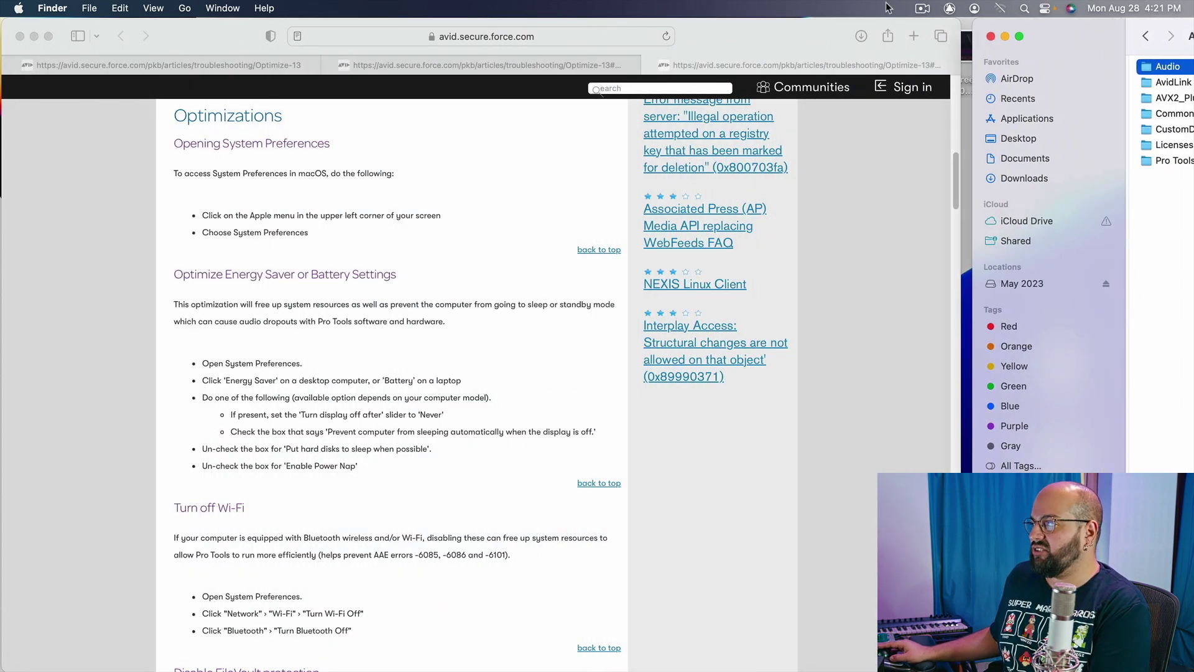
# Bring Safari's Avid Optimizations article to the front and open the Apple menu
pyautogui.click(742, 31)
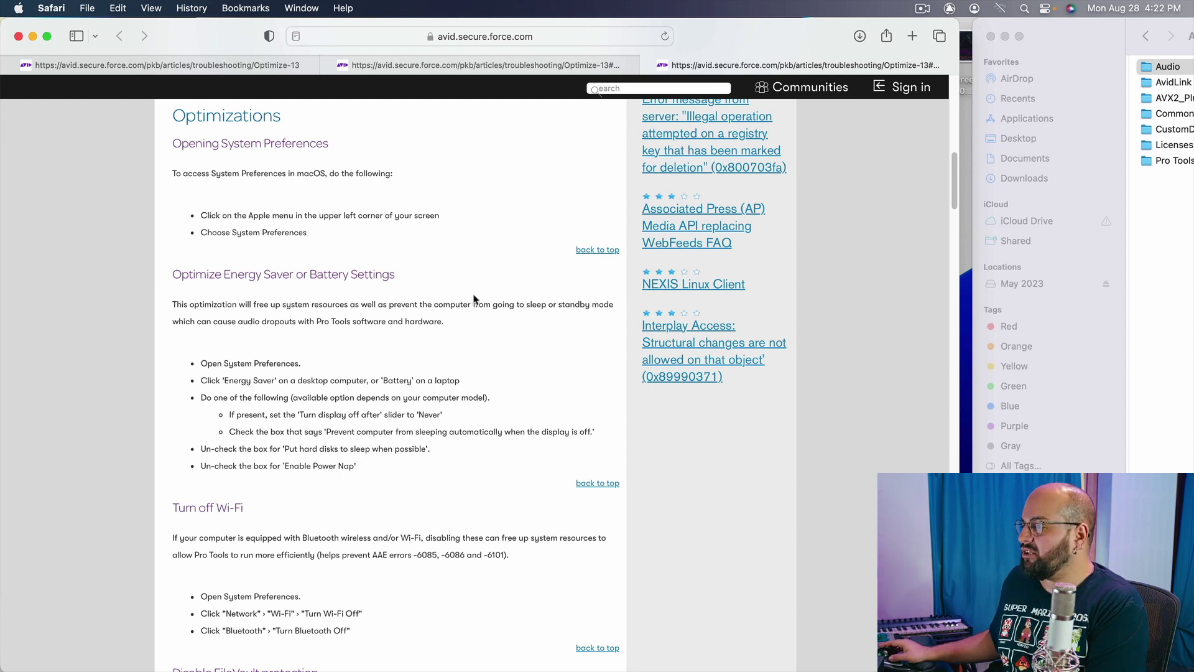
pyautogui.scroll(1, 474, 301)
pyautogui.scroll(-1, 474, 301)
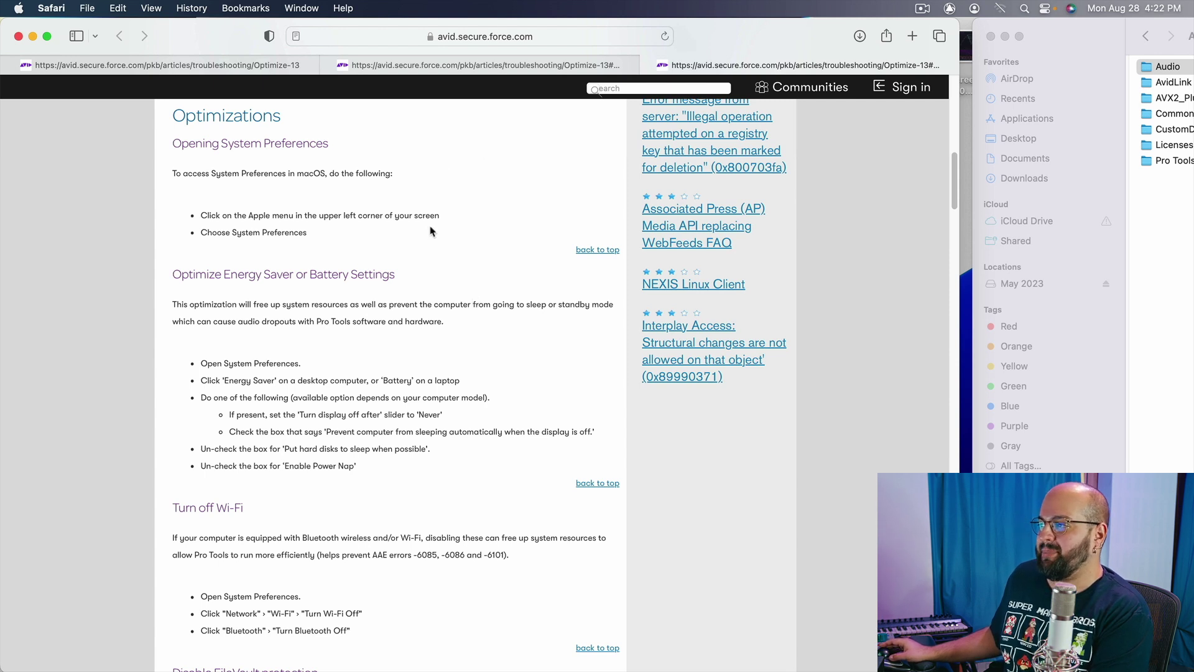
pyautogui.click(18, 7)
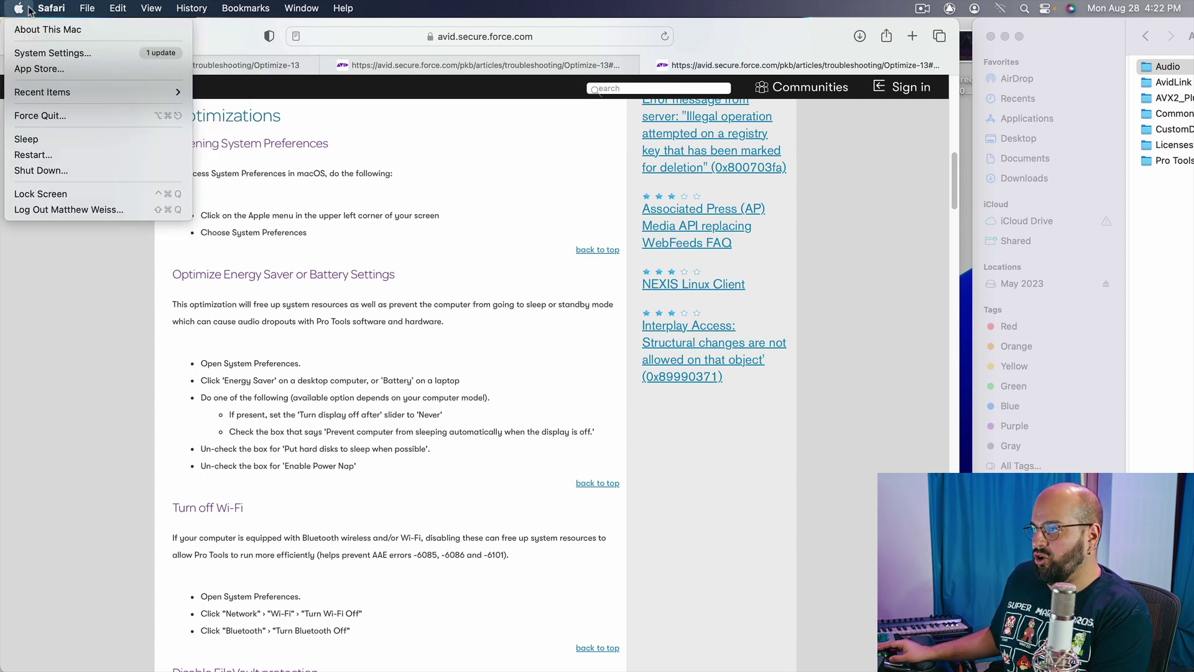
# Launch System Settings, confirm Power Nap is off in Energy Saver, then open the Wi-Fi pane
pyautogui.click(28, 54)
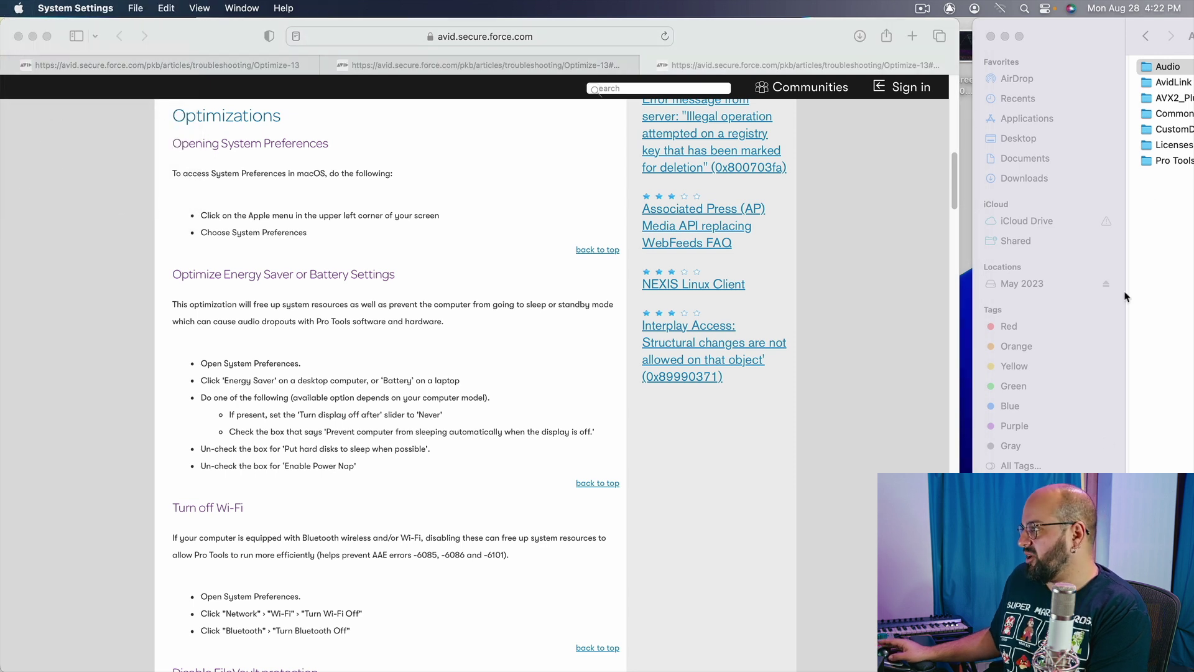
pyautogui.moveTo(891, 30); pyautogui.dragTo(1039, 5)
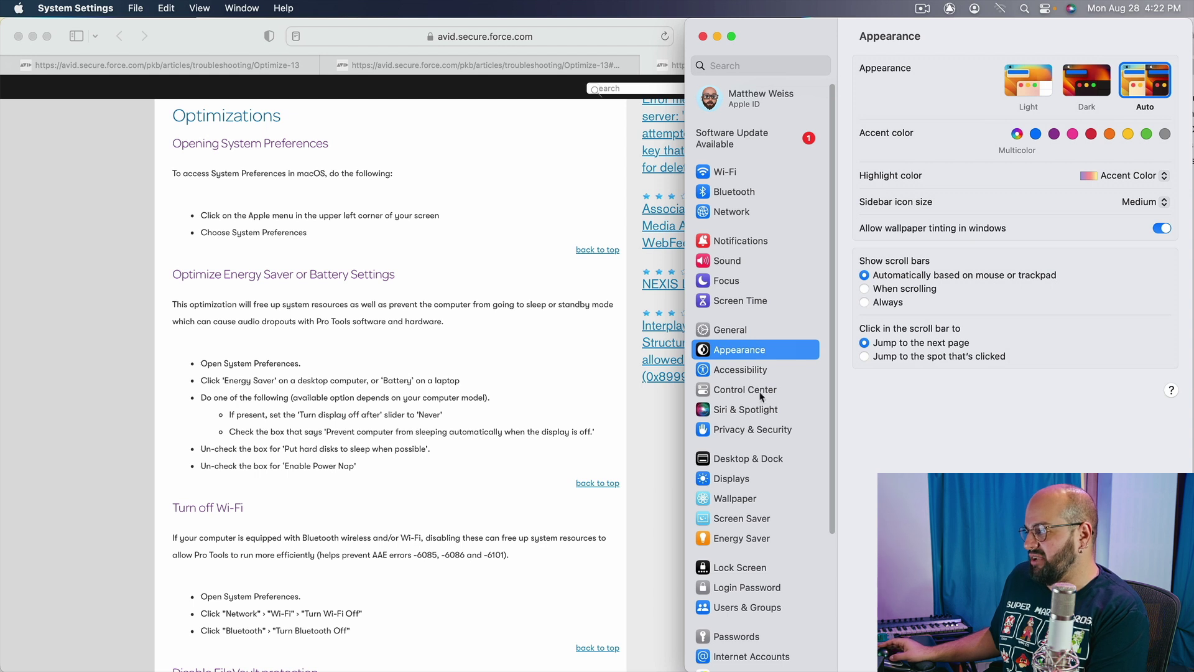
pyautogui.scroll(-2, 770, 450)
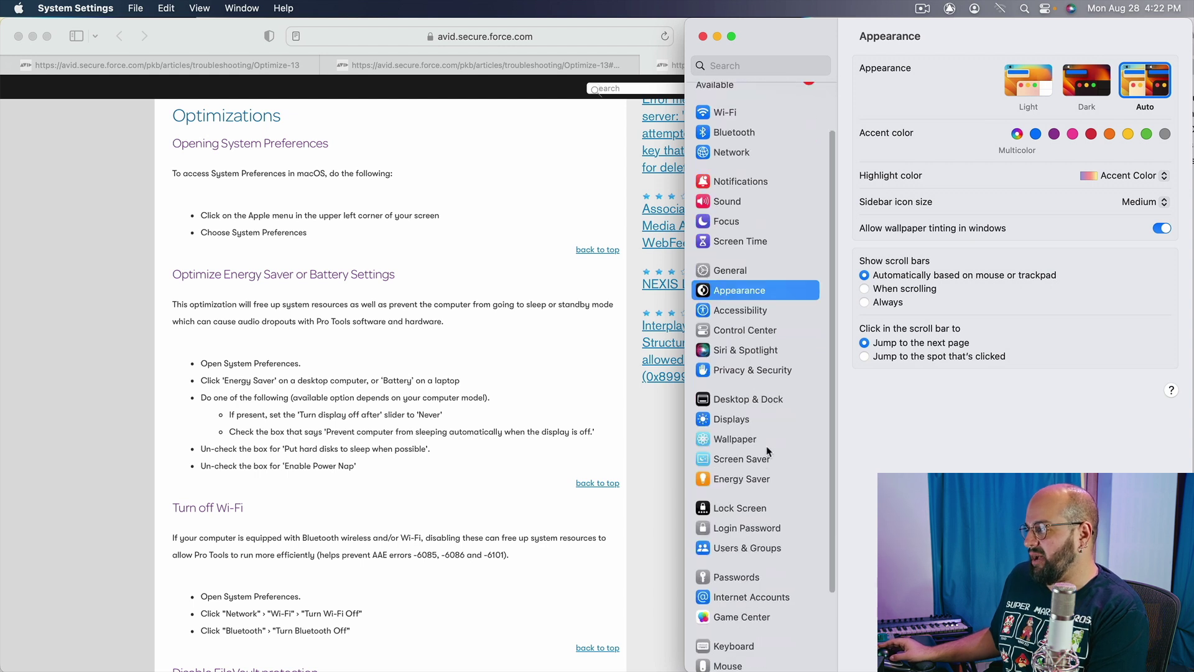
pyautogui.click(733, 476)
pyautogui.moveTo(787, 37); pyautogui.dragTo(718, 38)
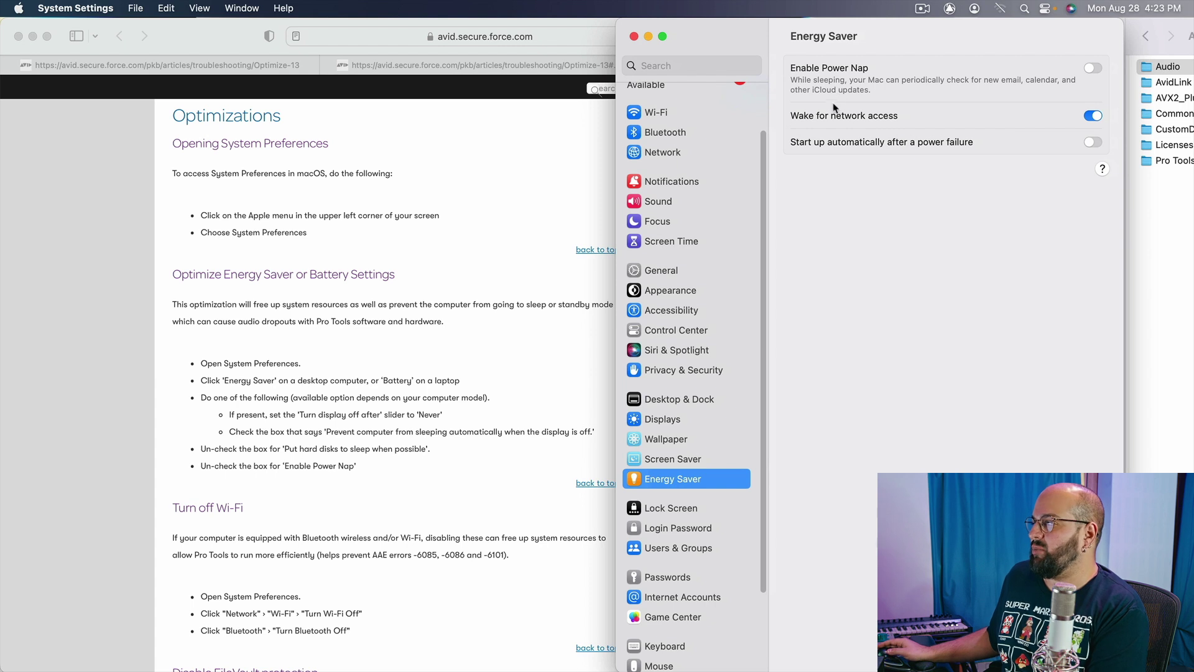
pyautogui.scroll(-10, 450, 225)
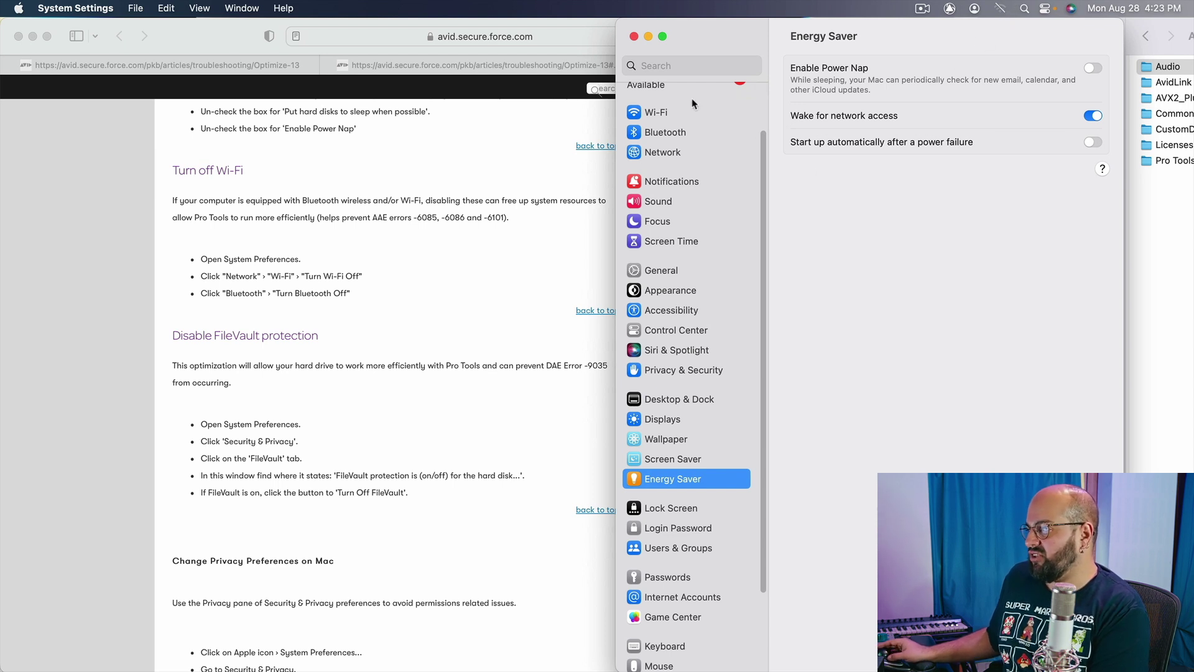
pyautogui.click(668, 114)
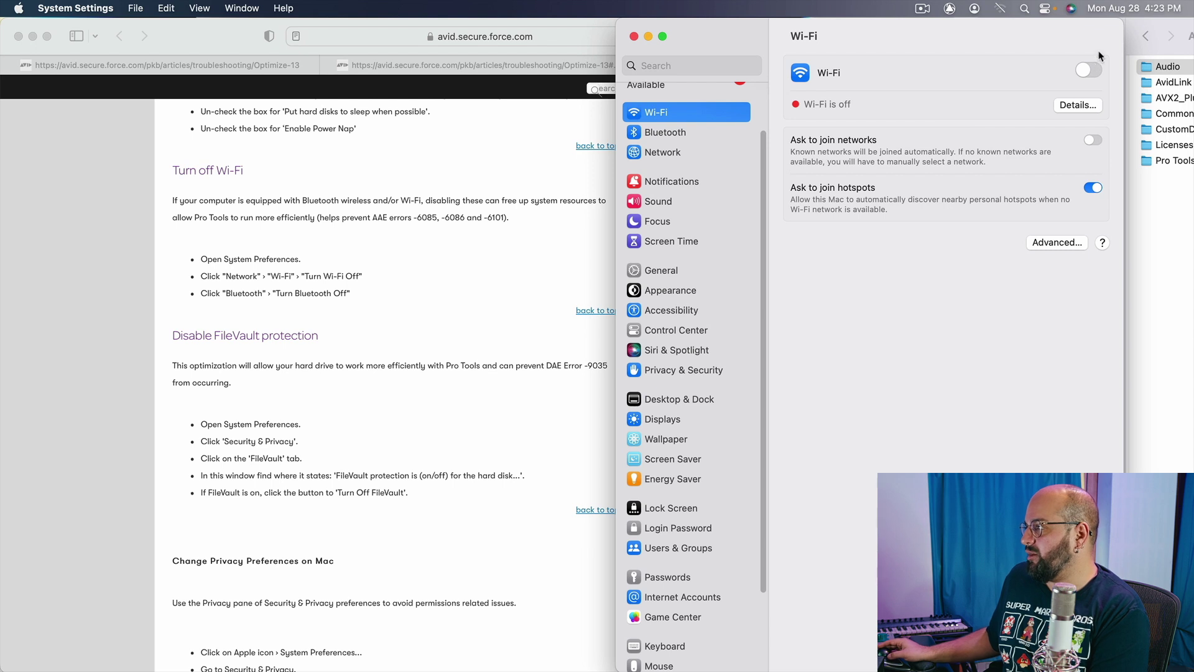
pyautogui.click(665, 130)
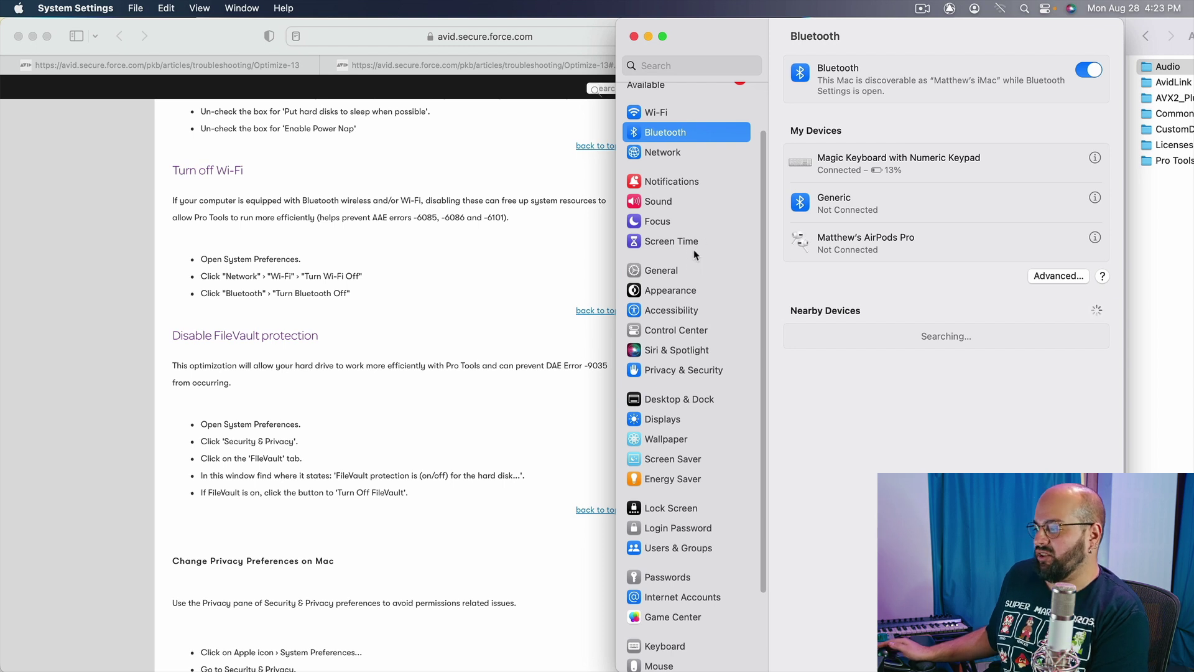
pyautogui.scroll(-3, 690, 264)
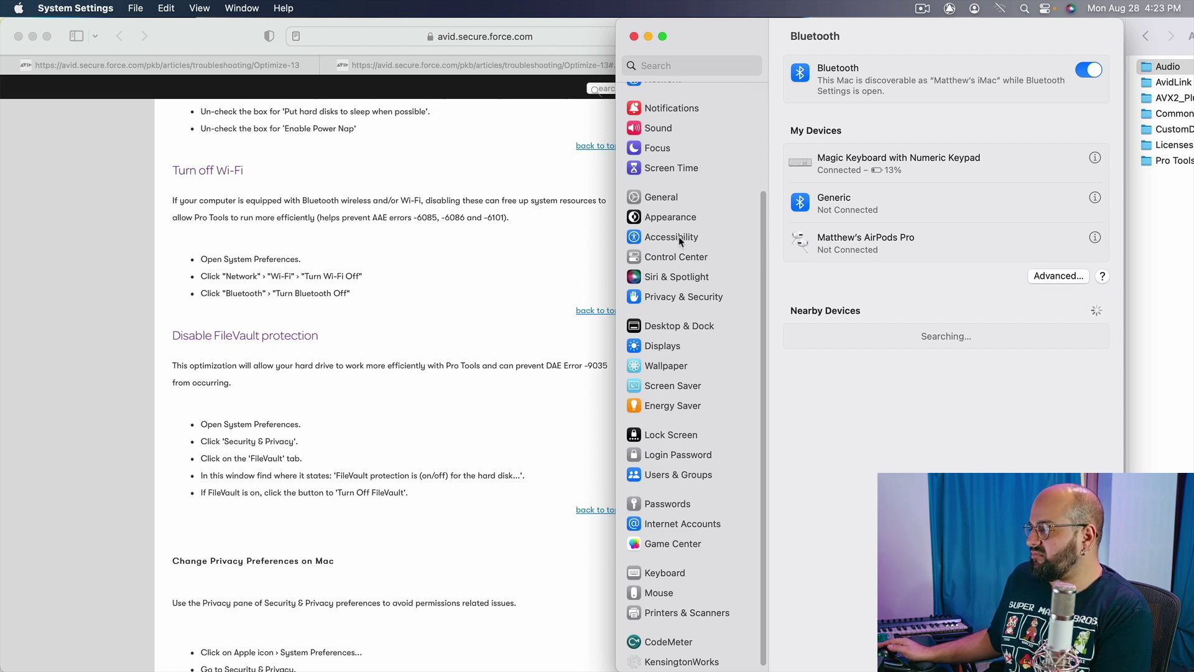
pyautogui.scroll(-1, 684, 248)
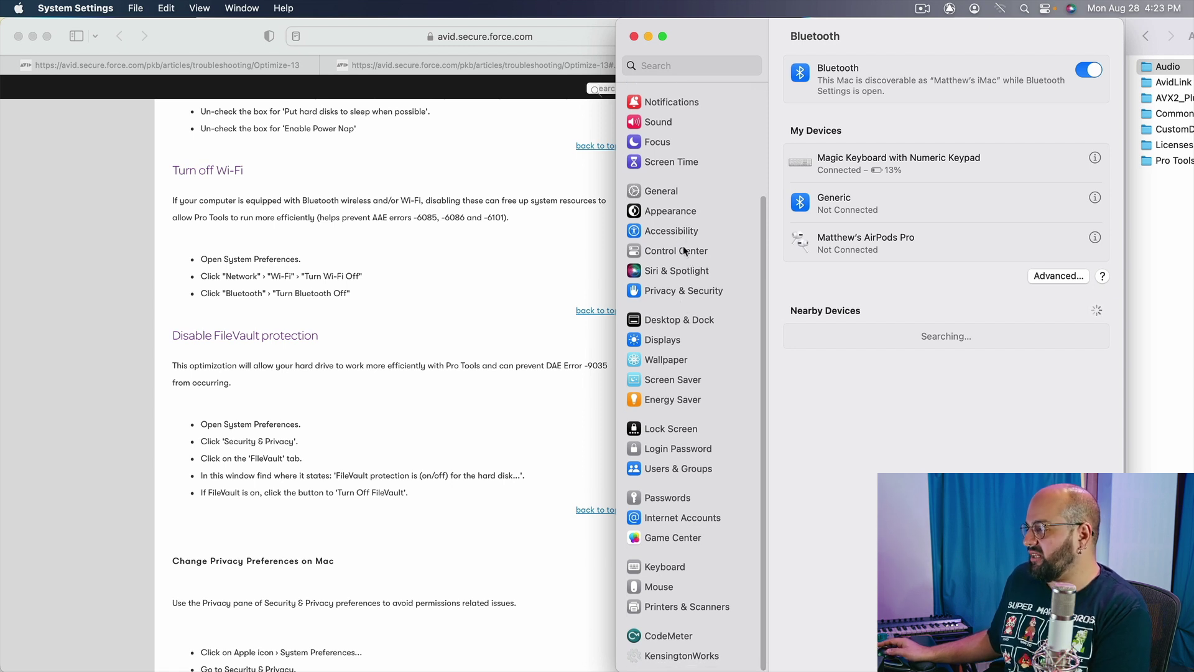
# Confirm FileVault is off in Privacy & Security, then view the Microphone access list
pyautogui.click(693, 293)
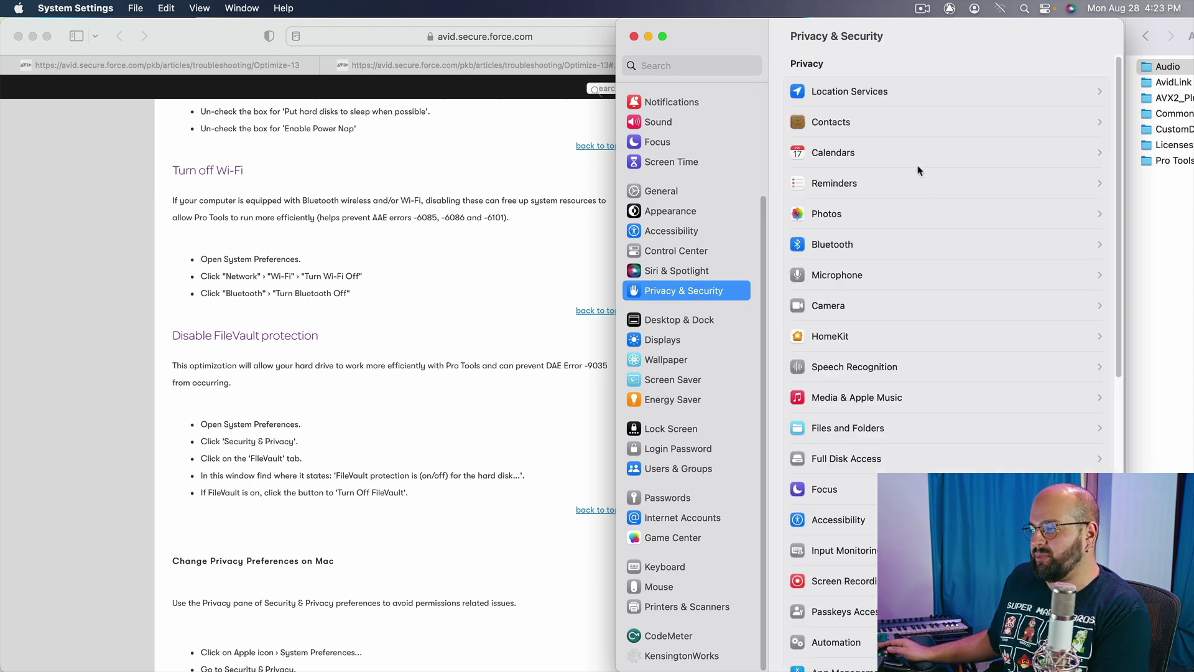
pyautogui.scroll(-10, 919, 162)
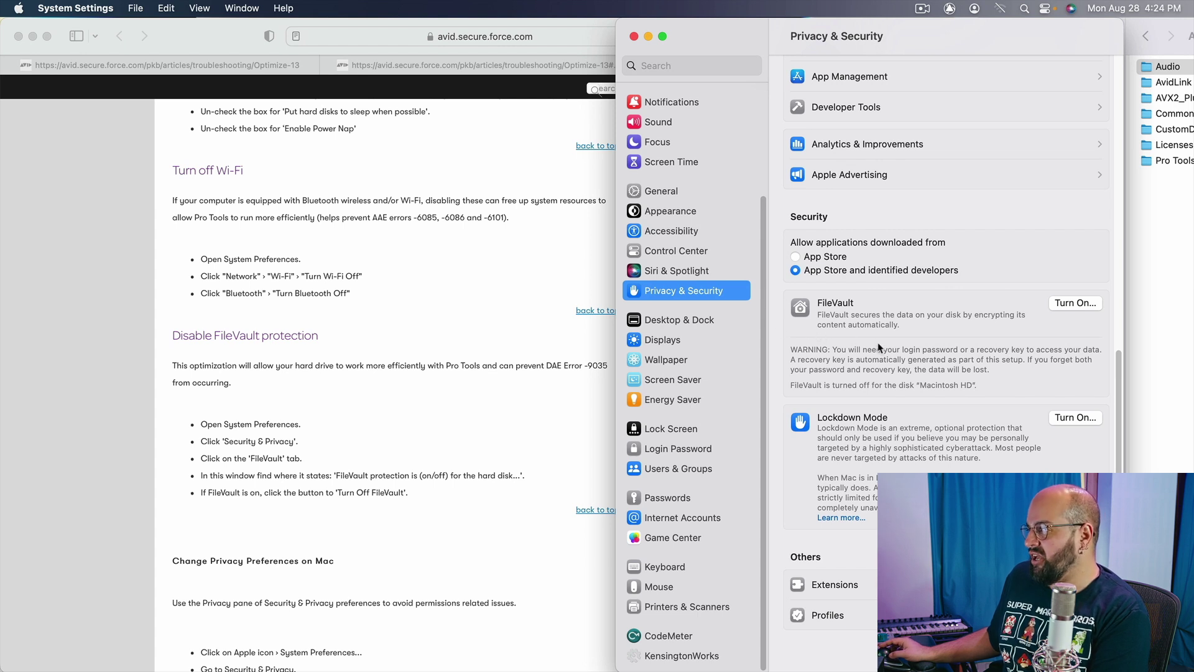
pyautogui.scroll(5, 871, 345)
pyautogui.scroll(1, 873, 353)
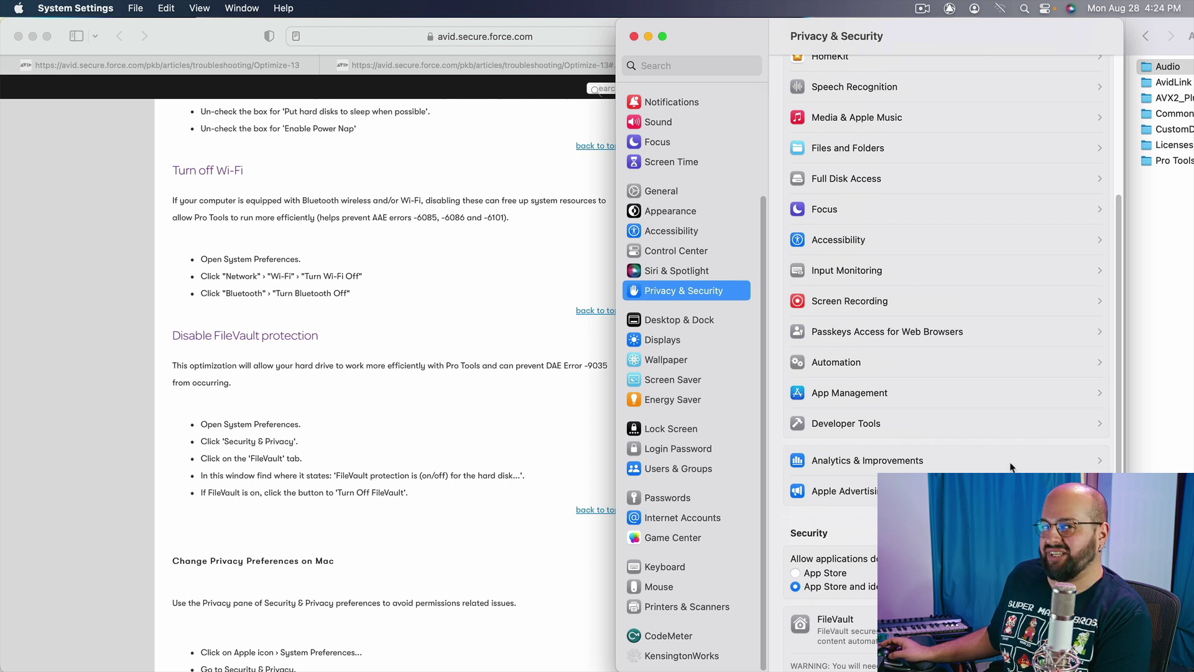
pyautogui.scroll(3, 1008, 445)
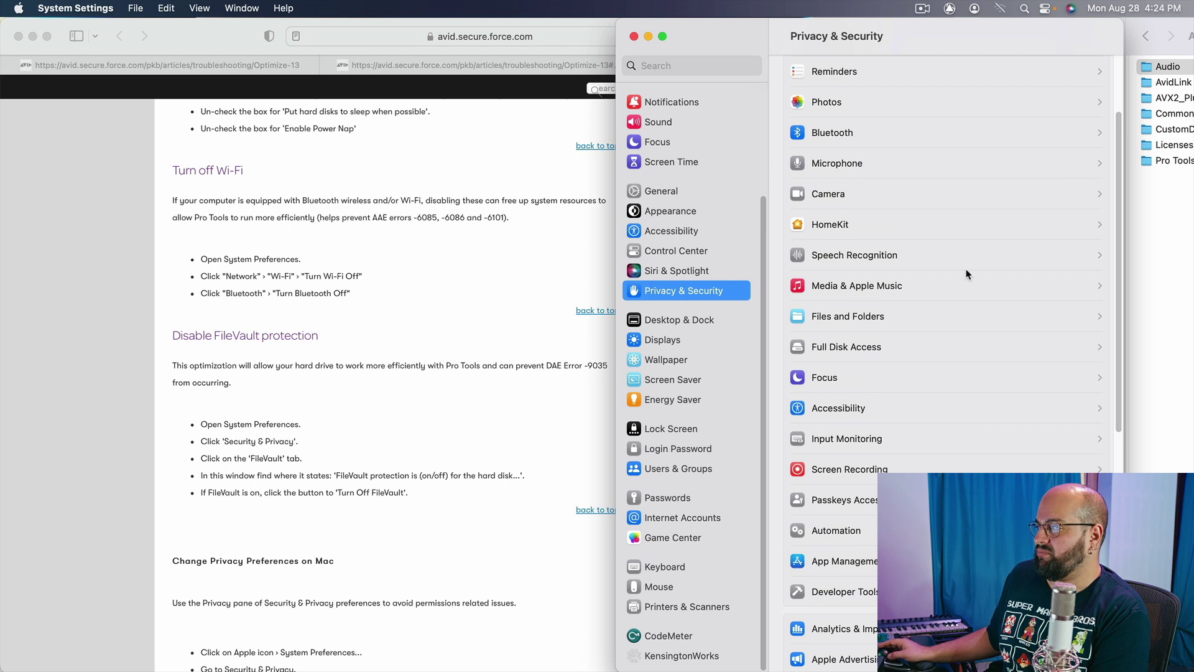
pyautogui.click(903, 165)
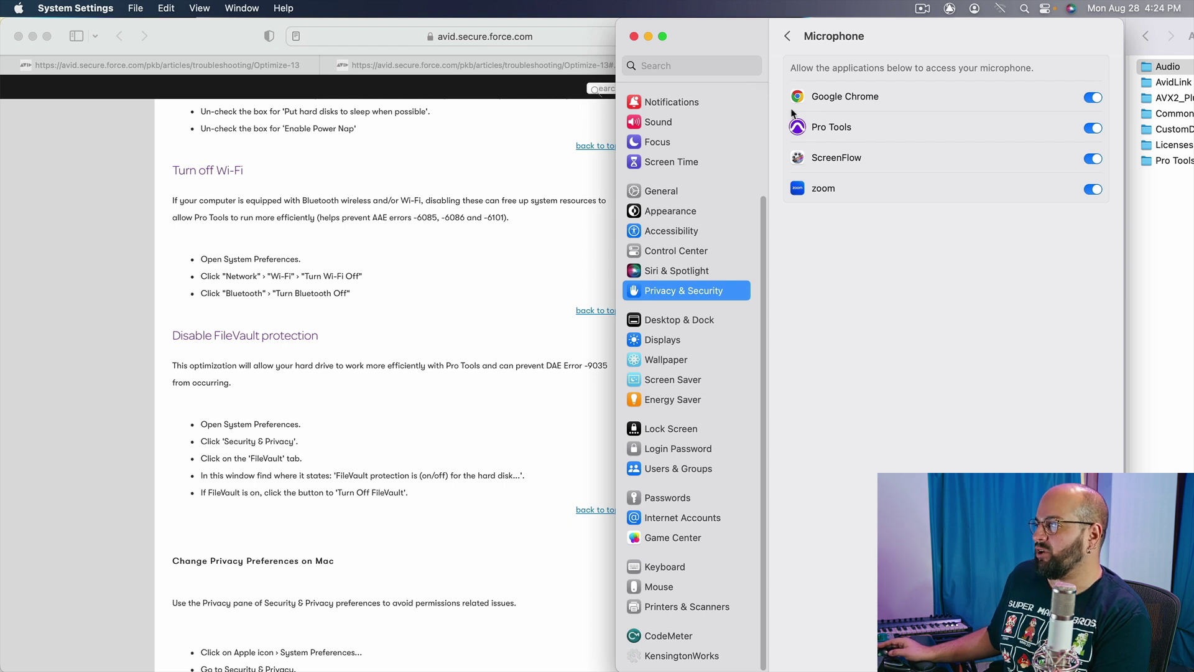
pyautogui.click(797, 38)
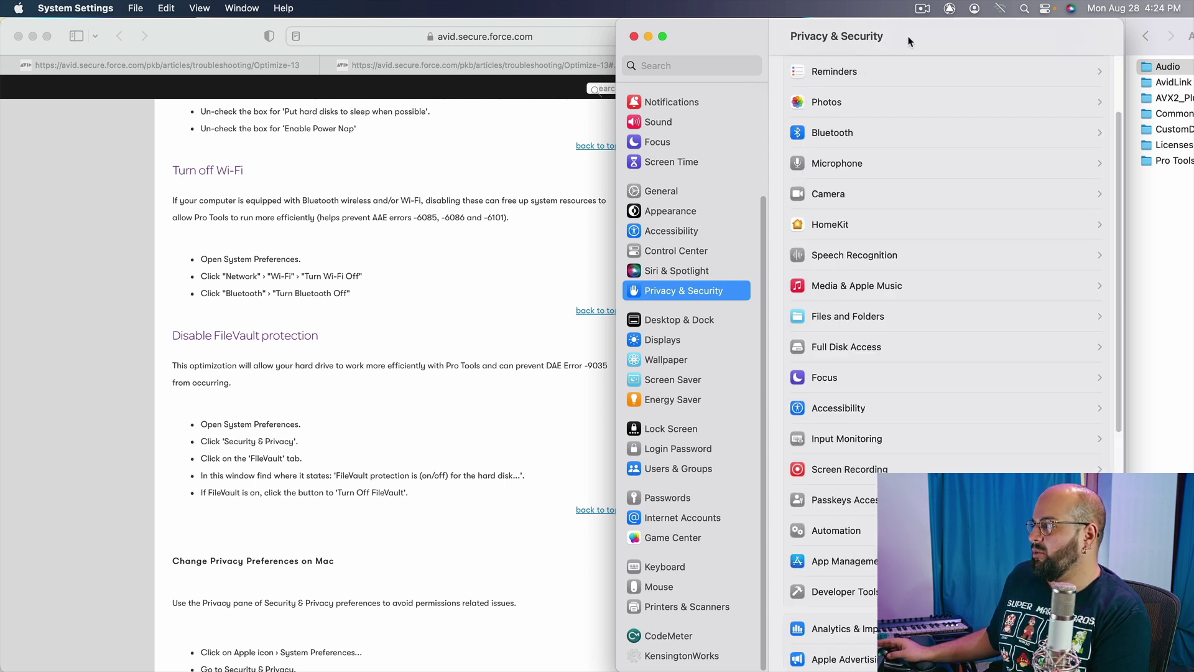
pyautogui.click(830, 345)
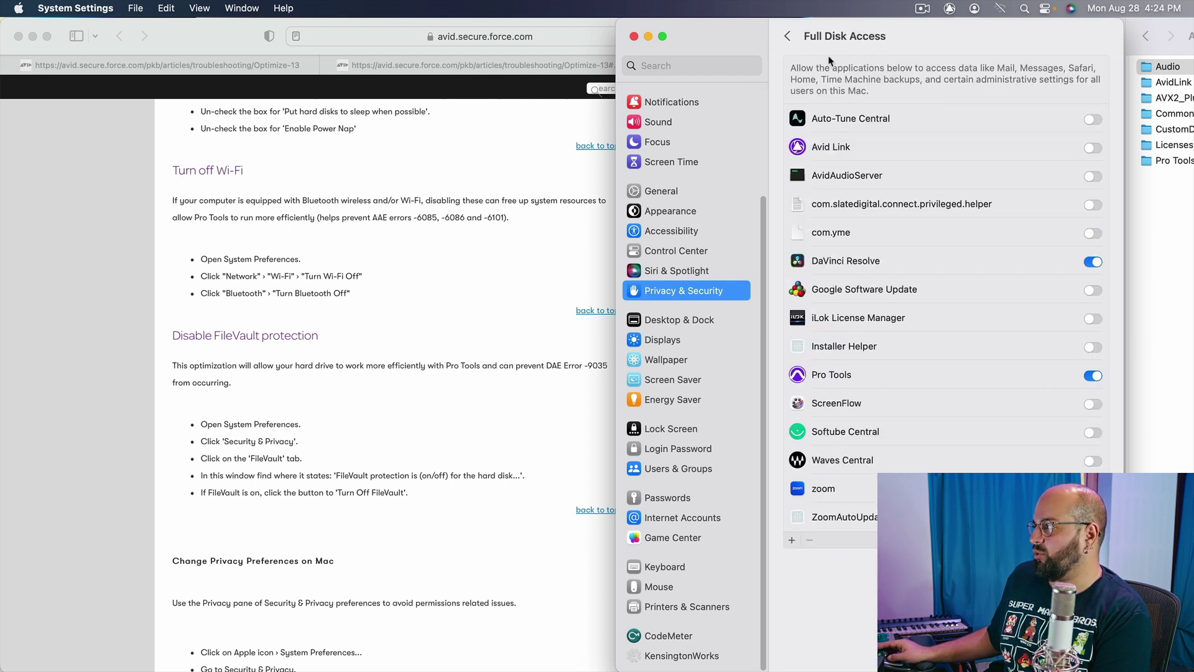
pyautogui.click(788, 37)
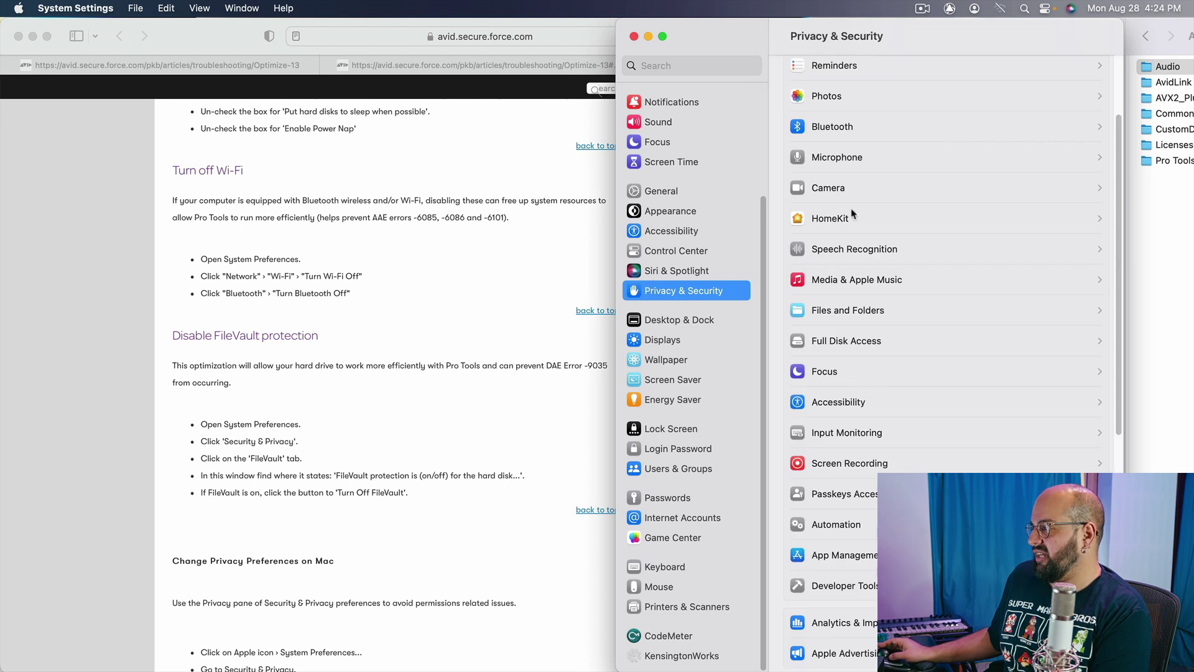
pyautogui.click(821, 402)
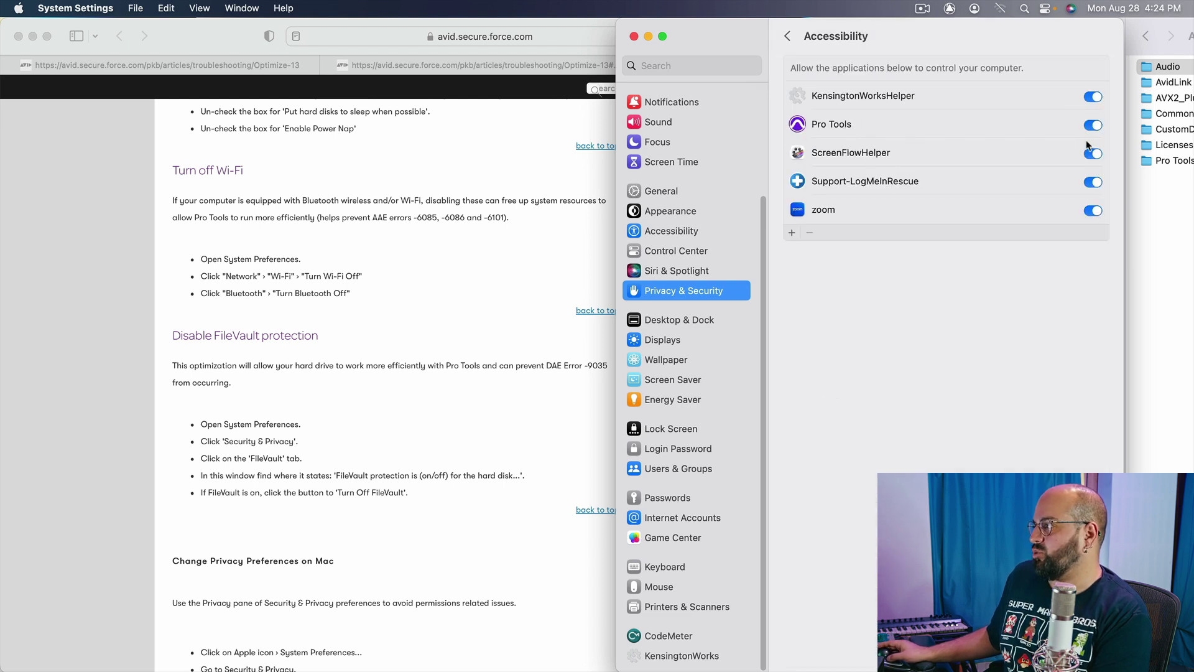
pyautogui.click(793, 36)
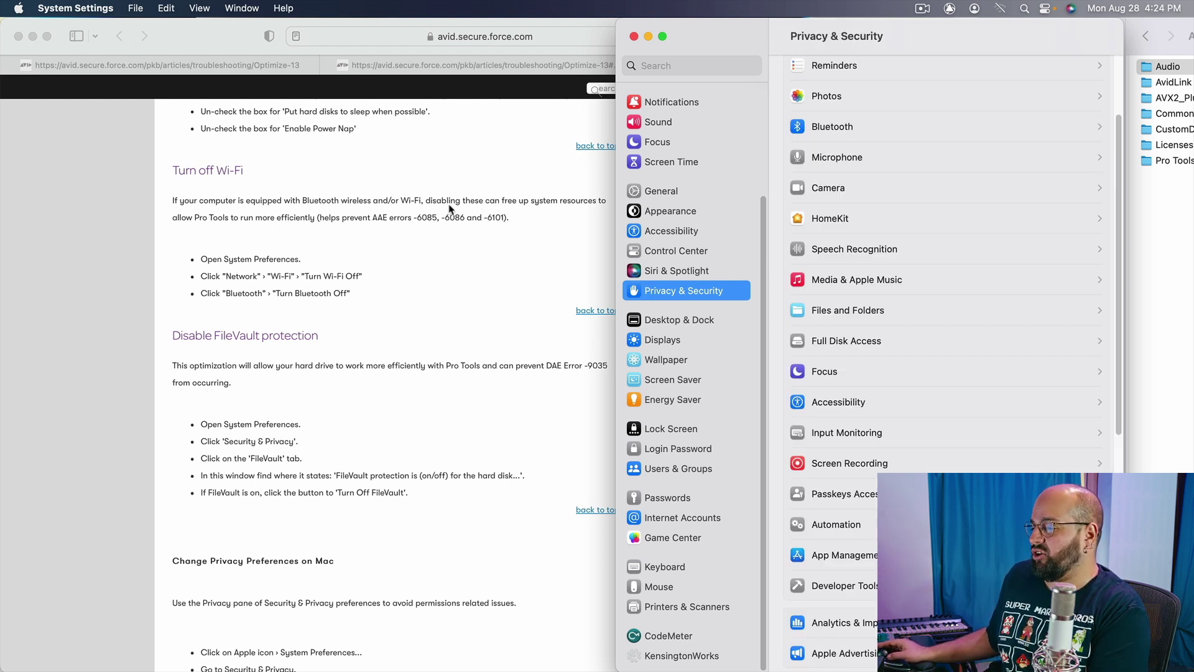
pyautogui.scroll(-5, 450, 209)
# Check Software Update: automatic updates set to security only, macOS Ventura 13.5.1 available
pyautogui.scroll(-7, 428, 212)
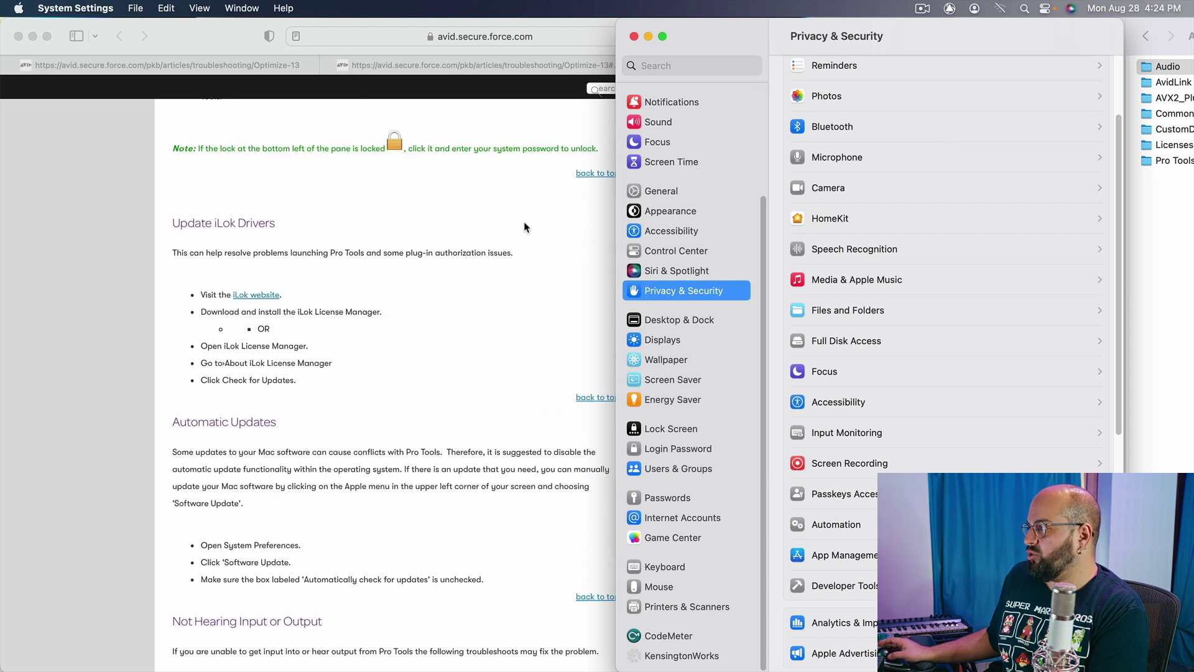
pyautogui.scroll(-2, 463, 297)
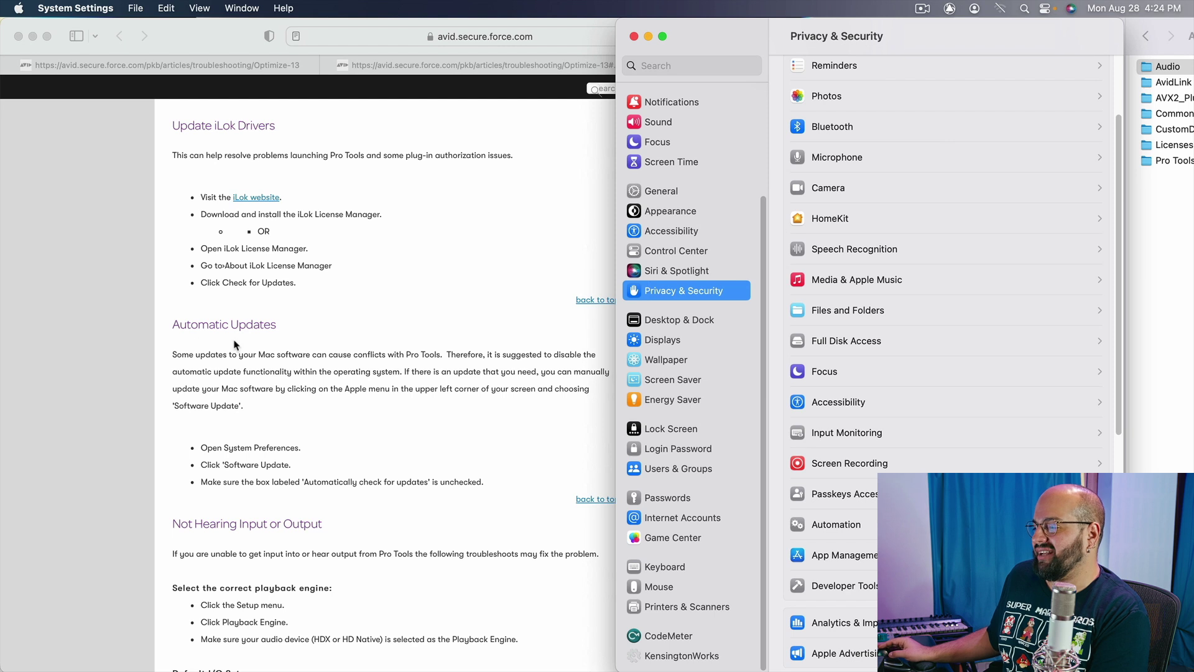
pyautogui.scroll(3, 681, 261)
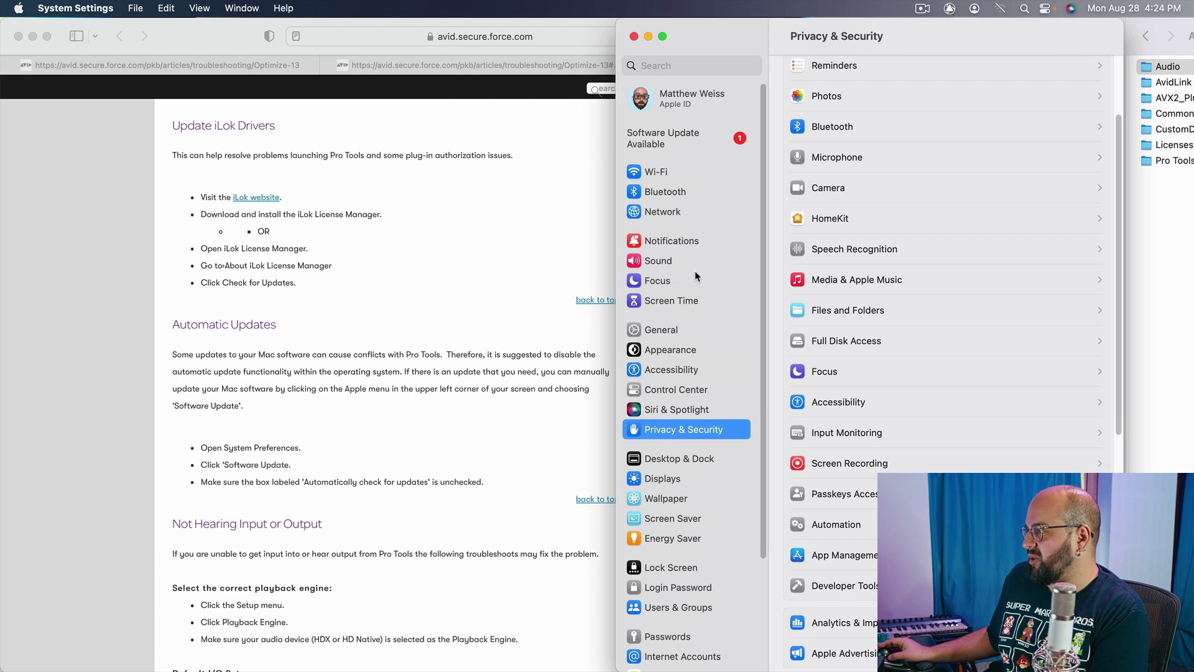
pyautogui.click(656, 131)
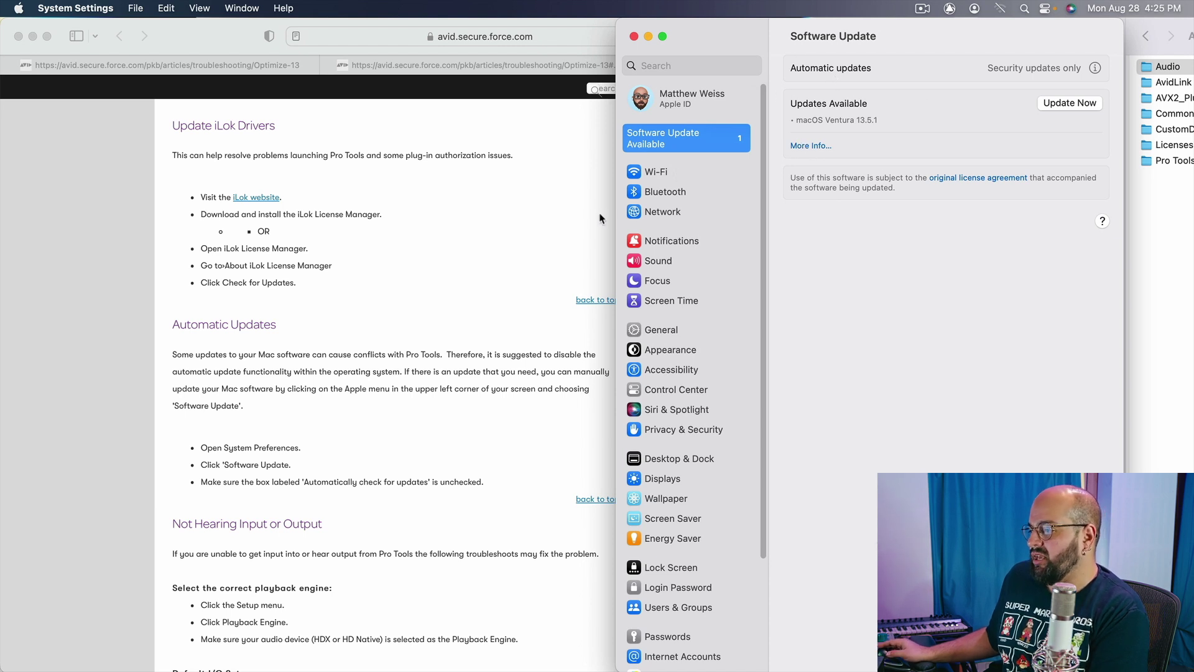
pyautogui.scroll(-7, 278, 237)
pyautogui.scroll(7, 336, 234)
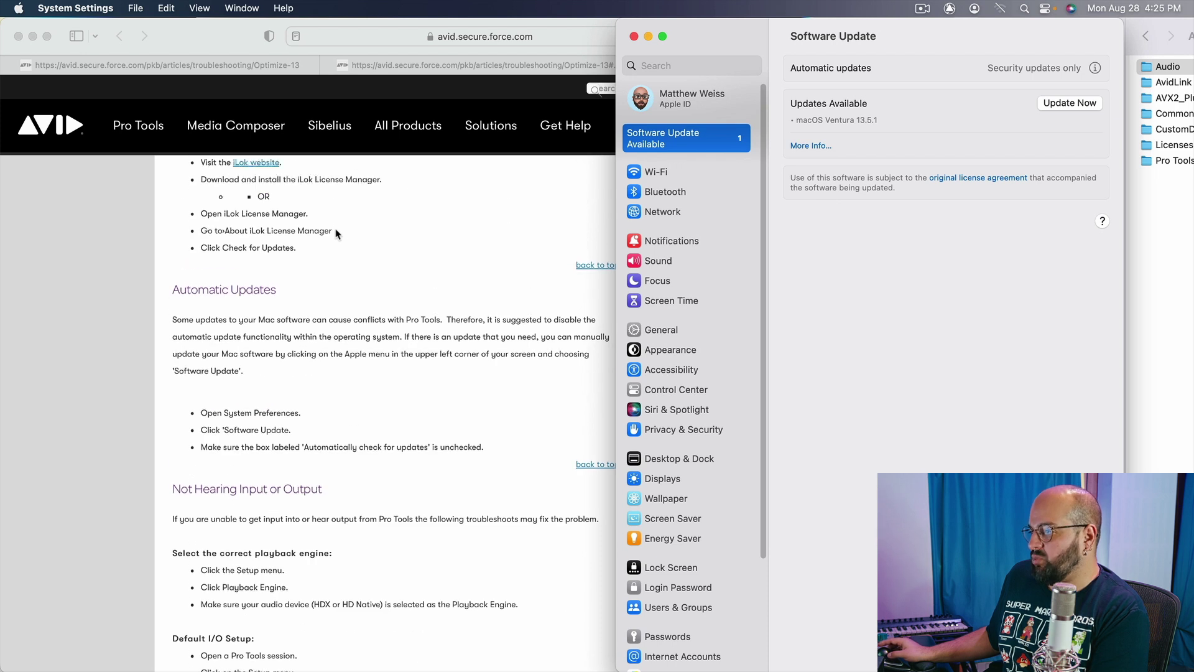
pyautogui.scroll(3, 342, 293)
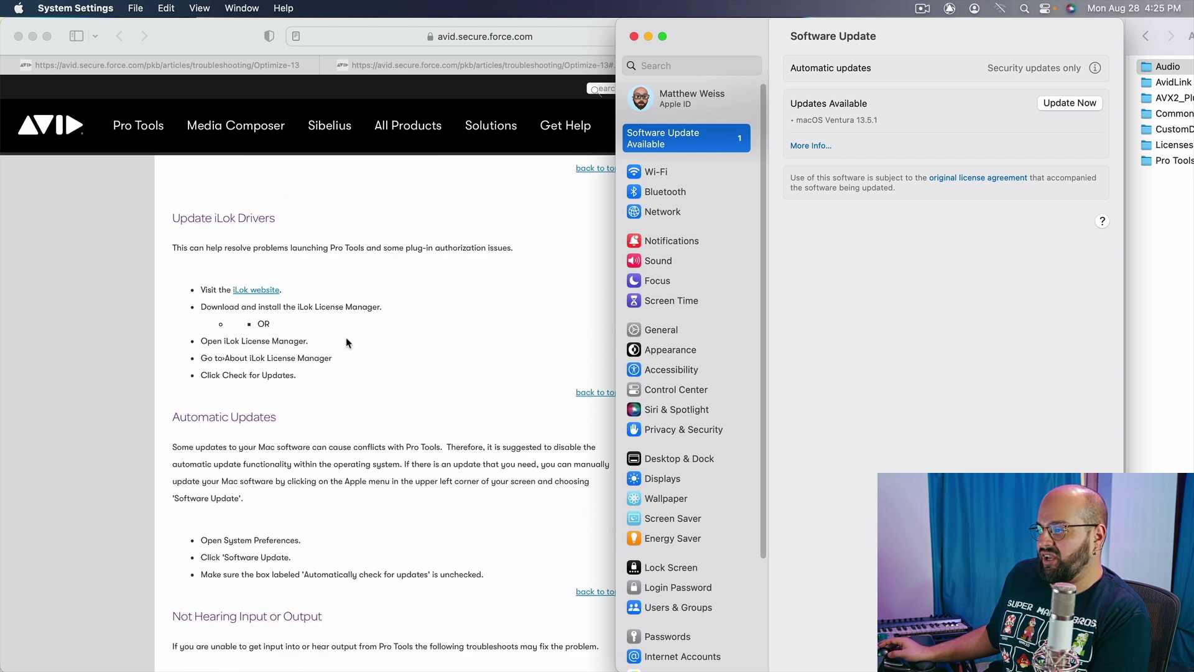
pyautogui.scroll(2, 418, 373)
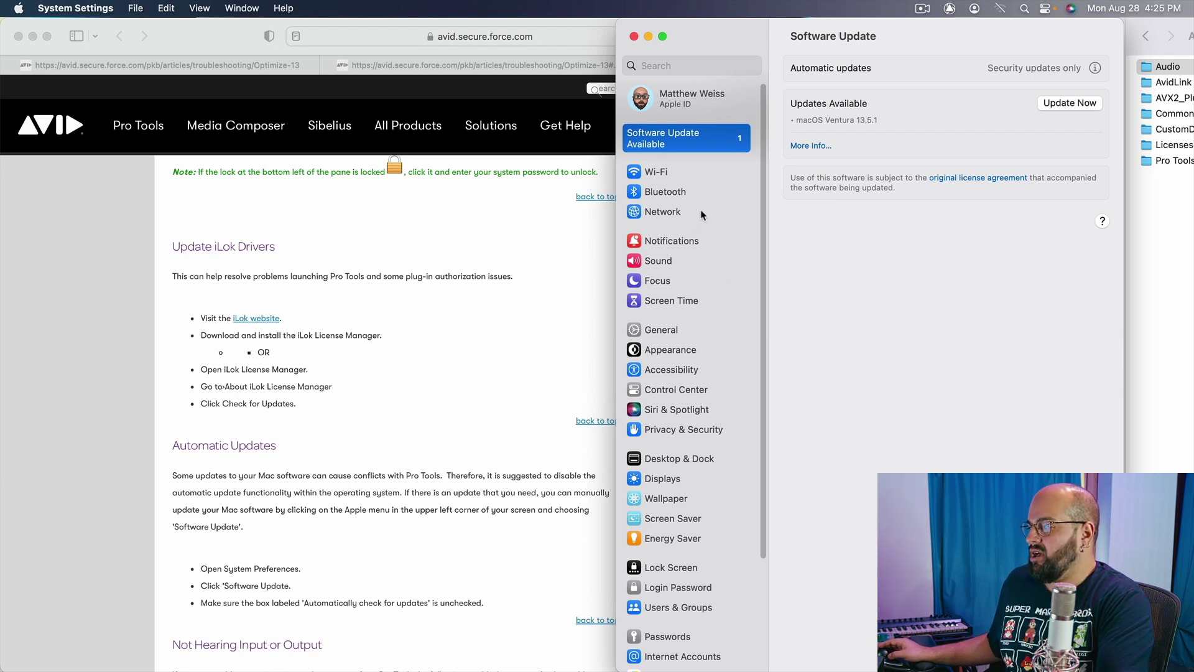
pyautogui.scroll(-3, 704, 211)
# Open the Displays settings and review the built-in display's colour profiles, keeping sRGB
pyautogui.click(670, 398)
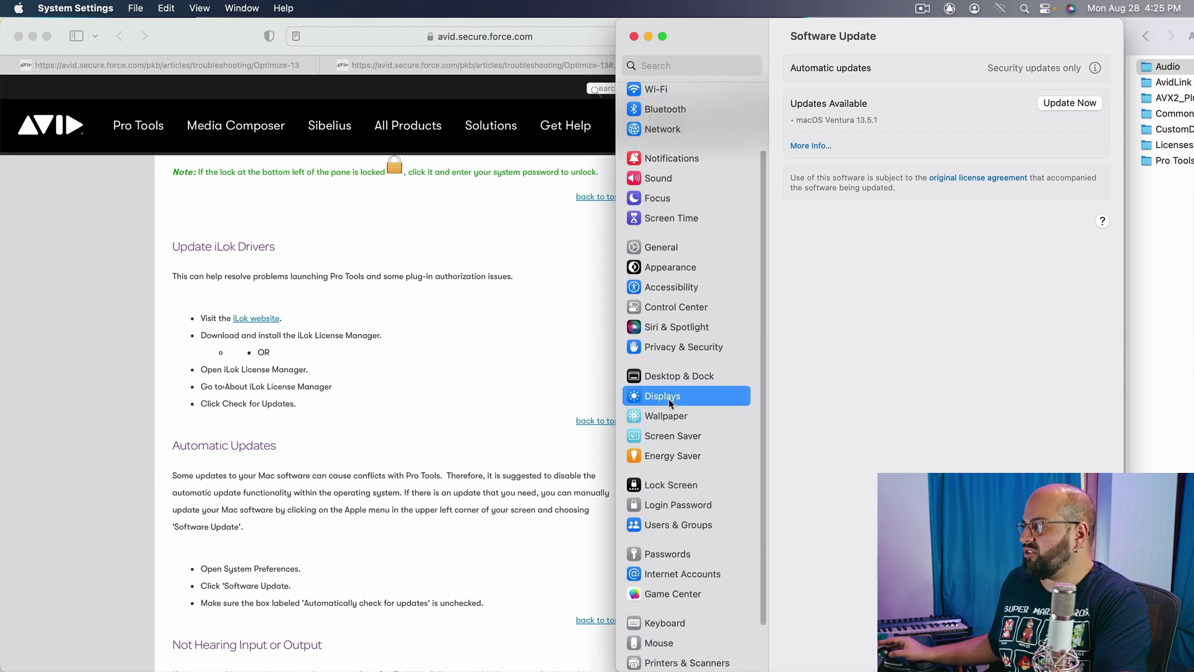
pyautogui.moveTo(733, 27); pyautogui.dragTo(707, 27)
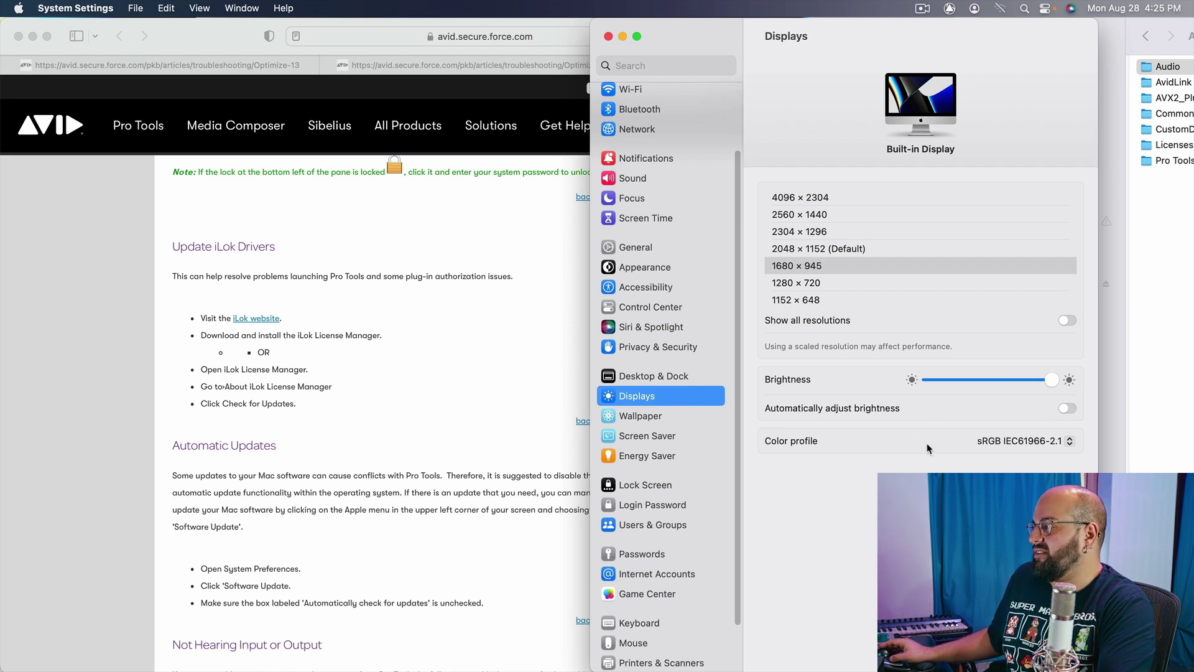
pyautogui.click(1034, 441)
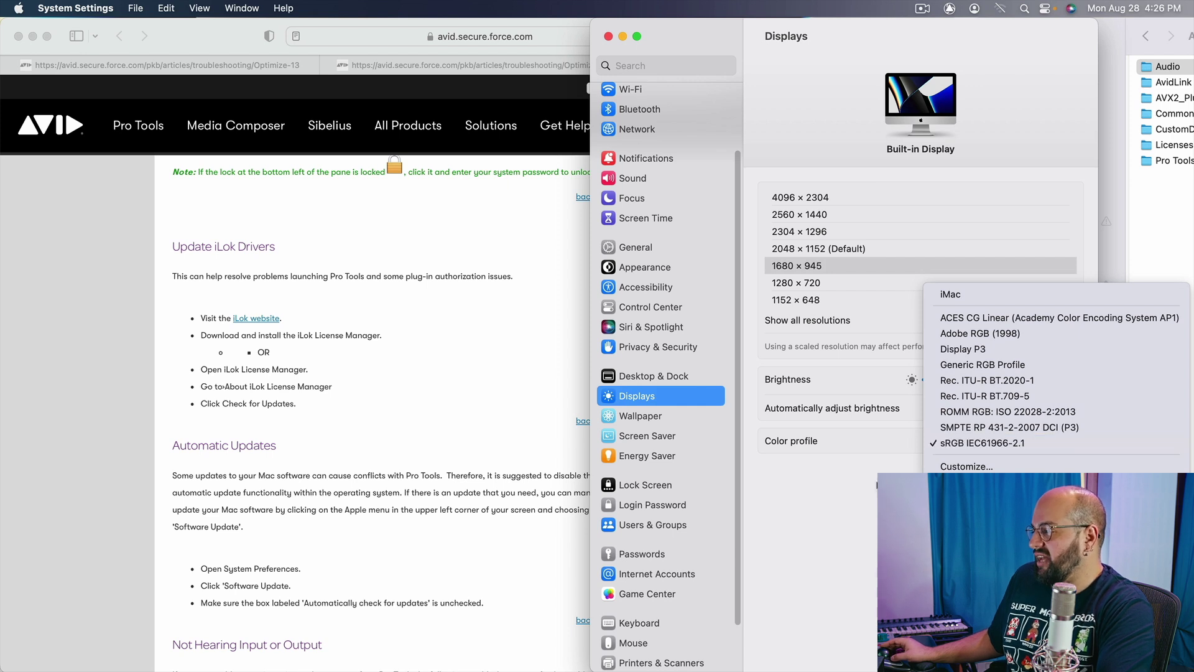
pyautogui.click(845, 502)
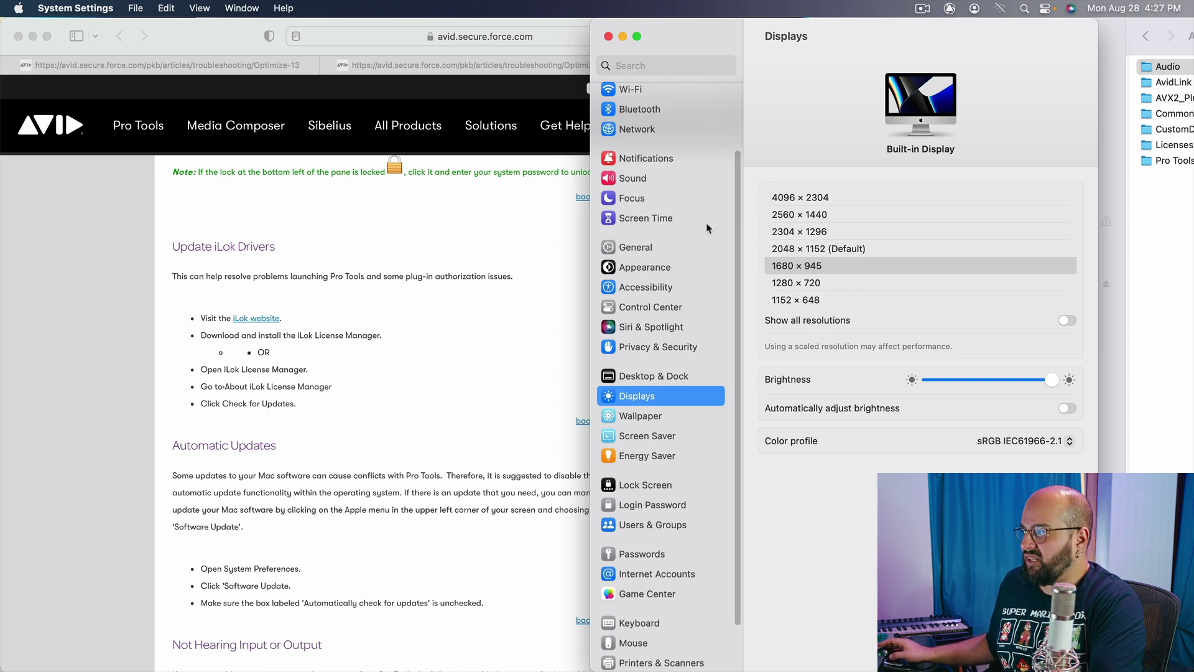
# Go from the Network settings to General, then open AirDrop & Handoff
pyautogui.scroll(3, 660, 240)
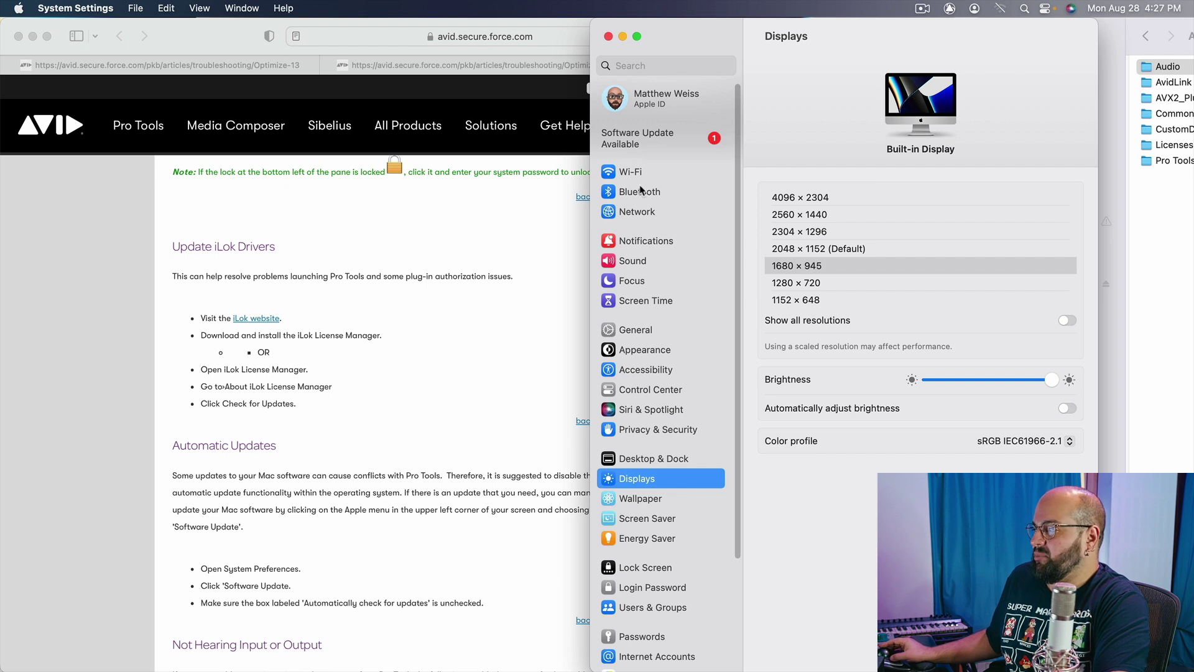
pyautogui.click(640, 214)
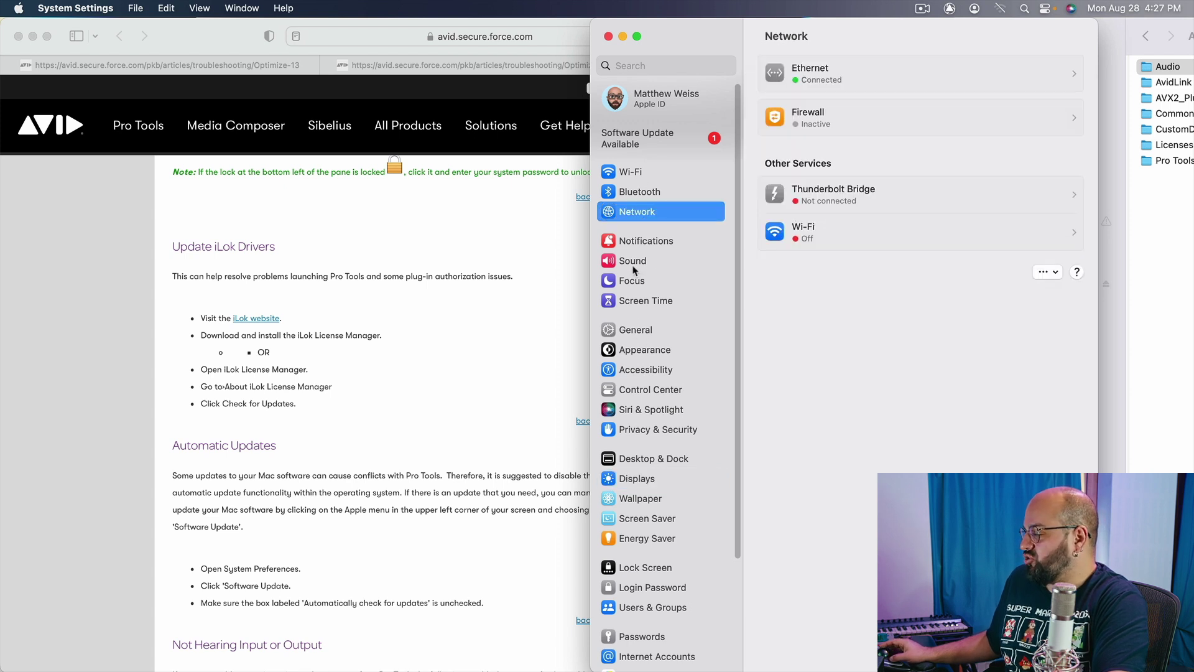
pyautogui.scroll(-2, 663, 273)
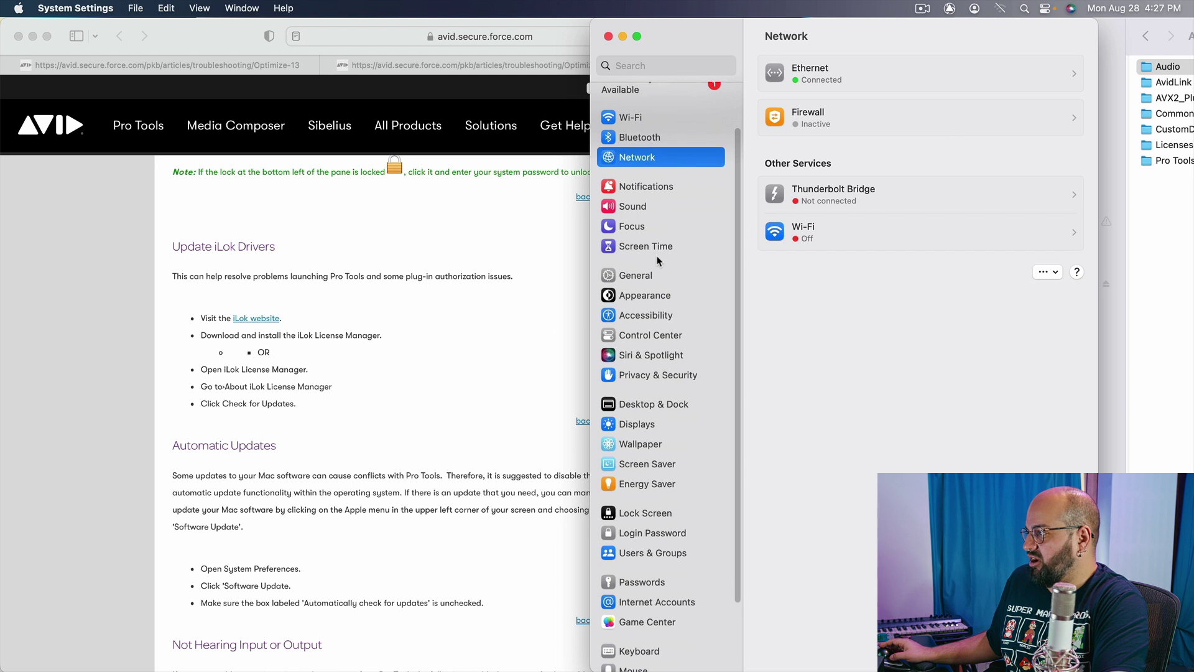
pyautogui.scroll(-1, 647, 249)
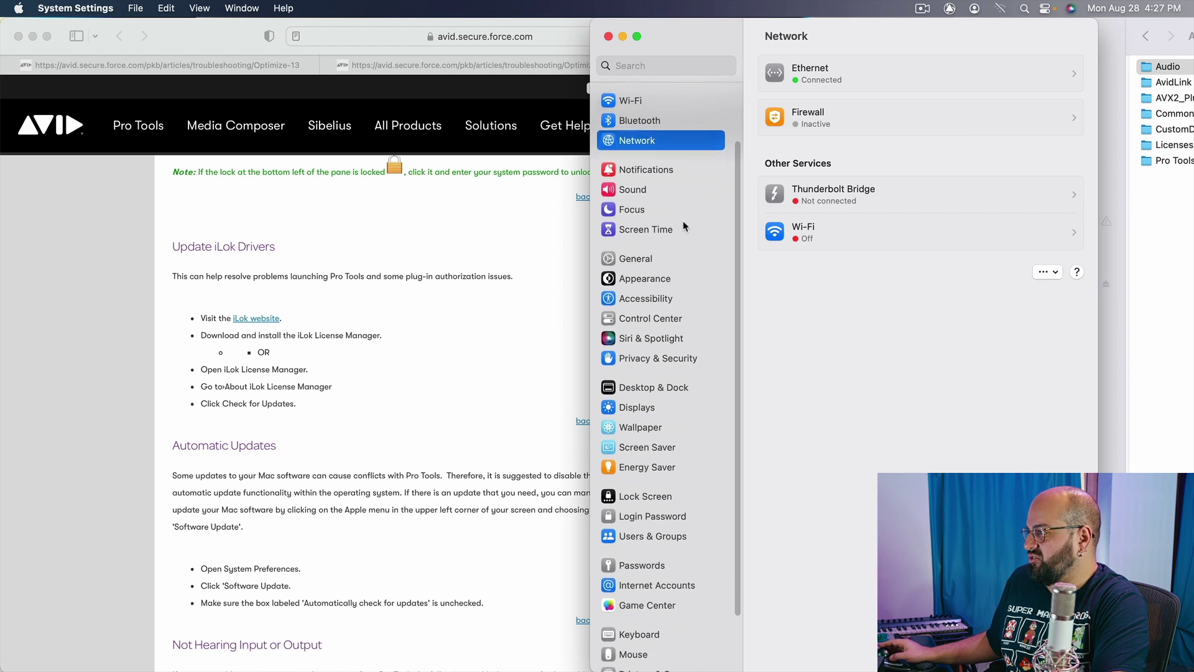
pyautogui.click(624, 254)
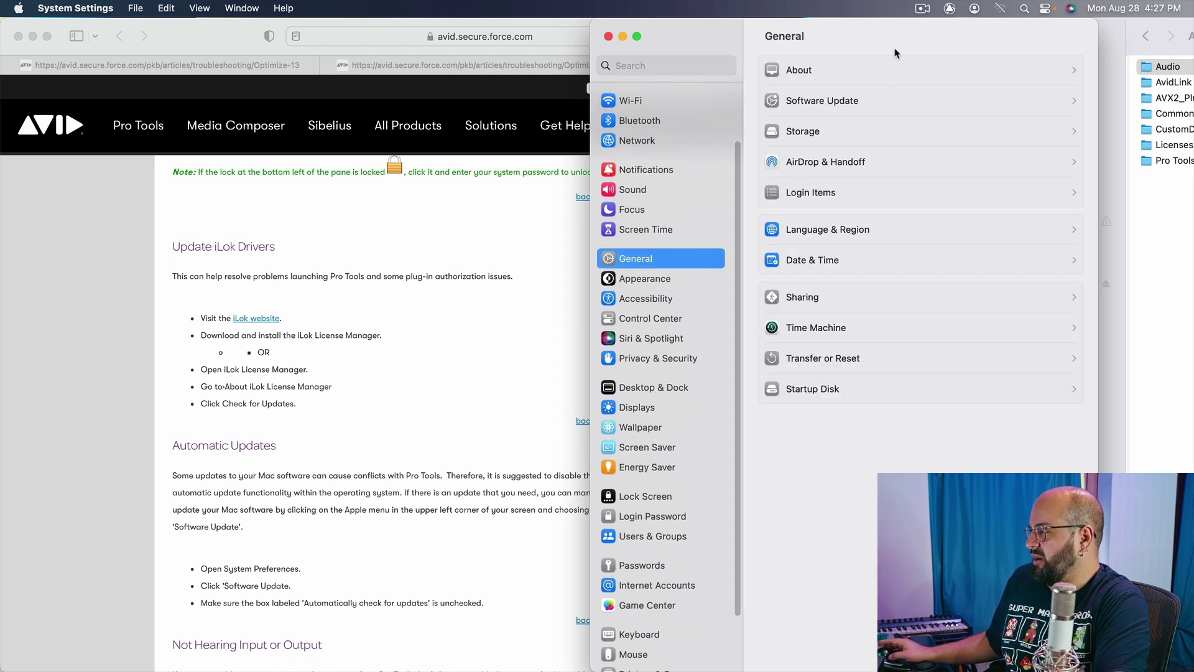
pyautogui.click(856, 165)
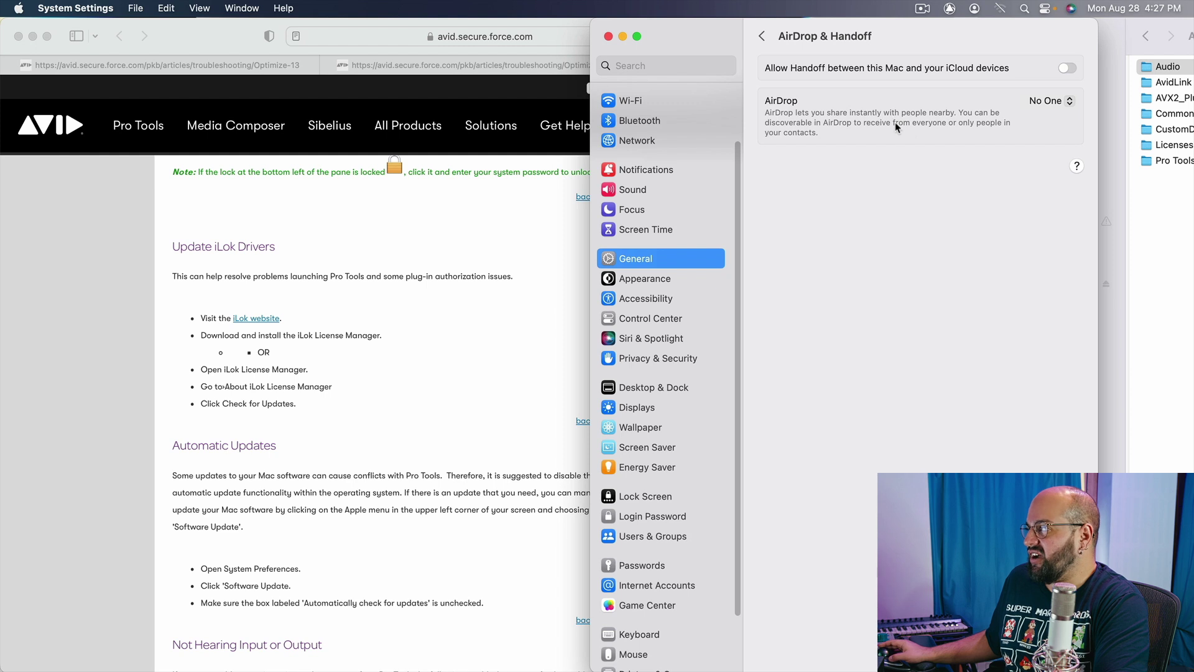
# Scroll the AirDrop & Handoff page to confirm Handoff is off and AirDrop is No One
pyautogui.scroll(2, 672, 231)
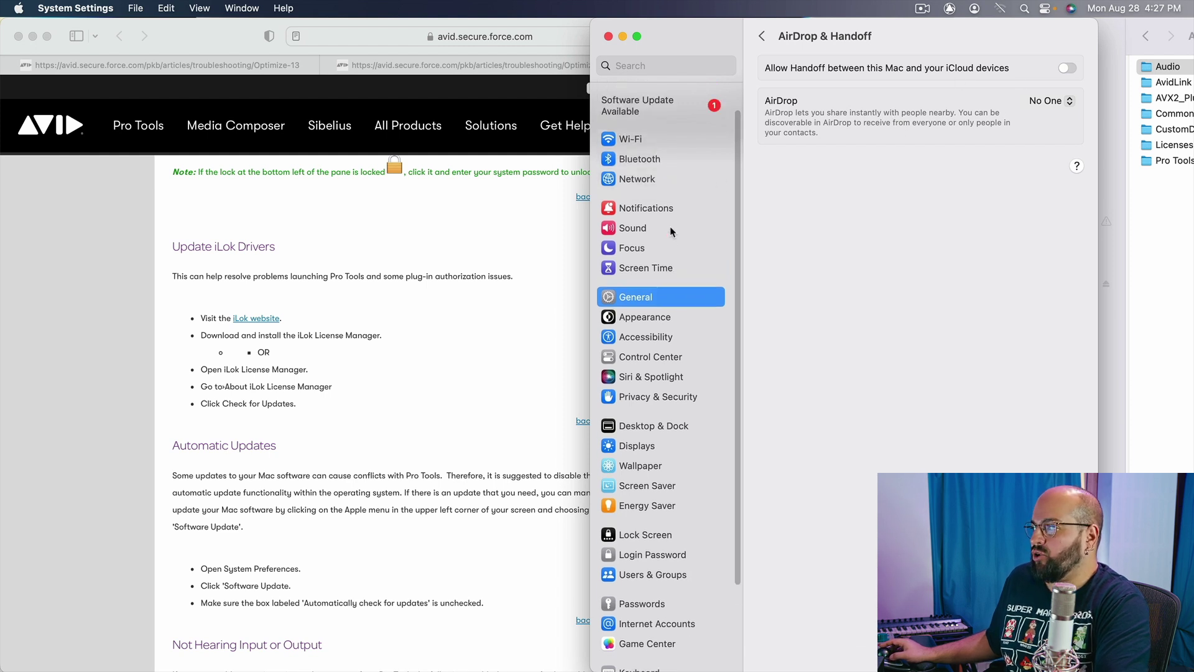
pyautogui.scroll(1, 672, 236)
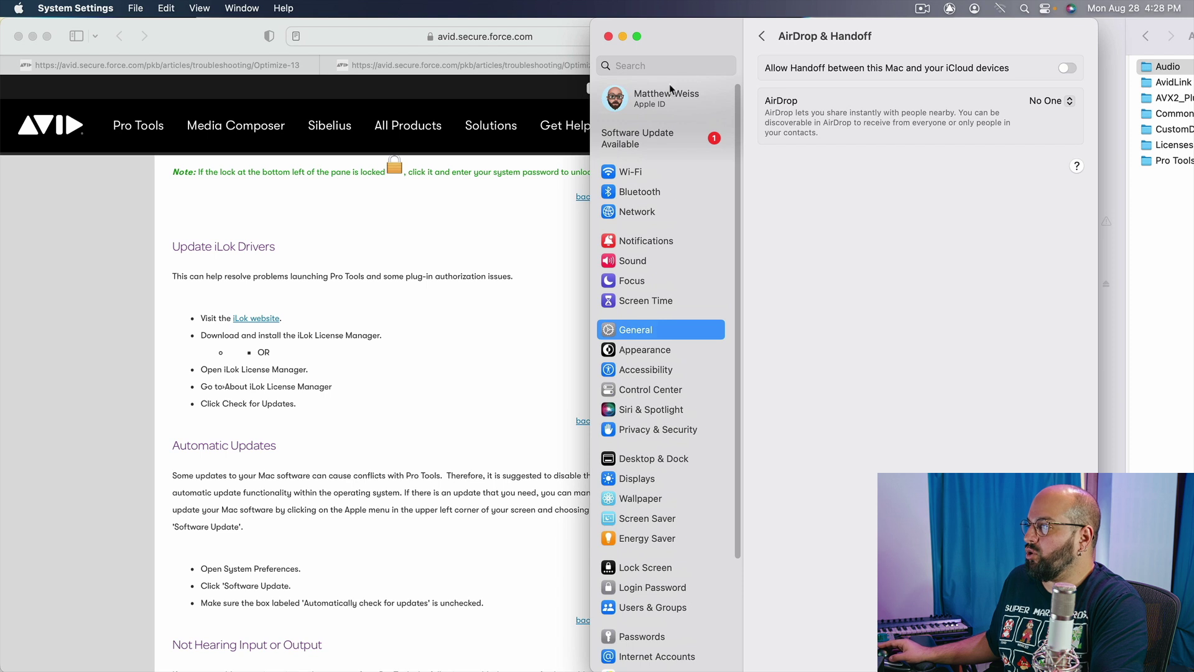
# Review the Apple ID iCloud page, with iCloud Drive off, then return to the account overview
pyautogui.click(647, 102)
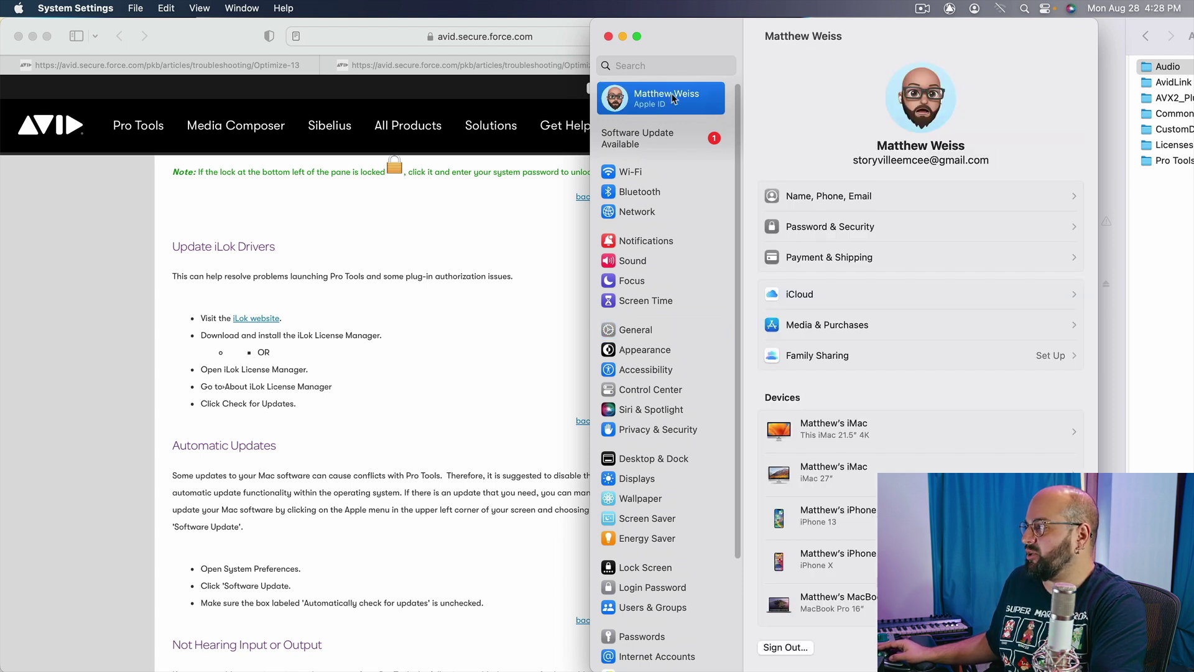
pyautogui.click(820, 301)
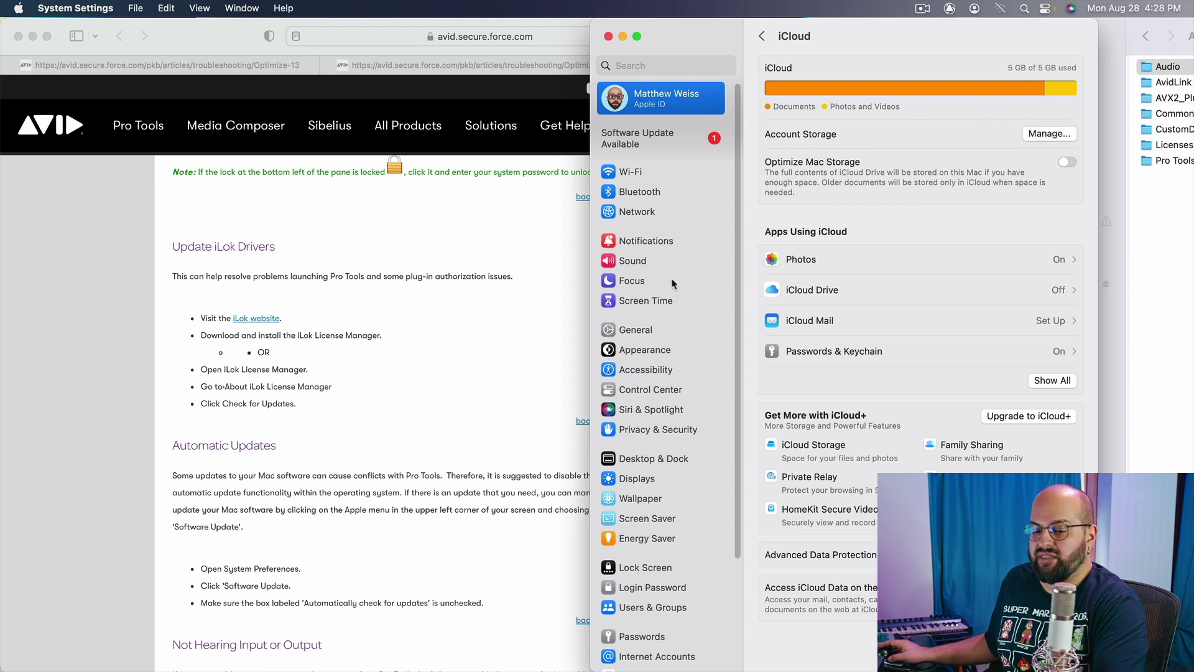
pyautogui.scroll(-5, 664, 261)
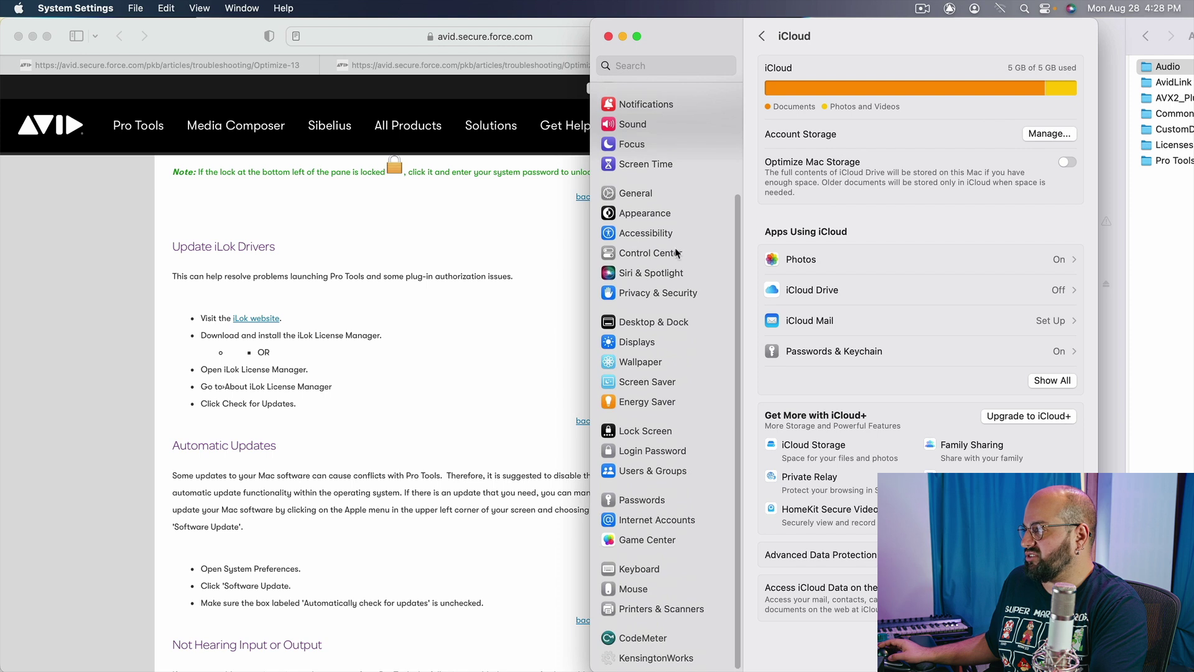
pyautogui.scroll(5, 674, 240)
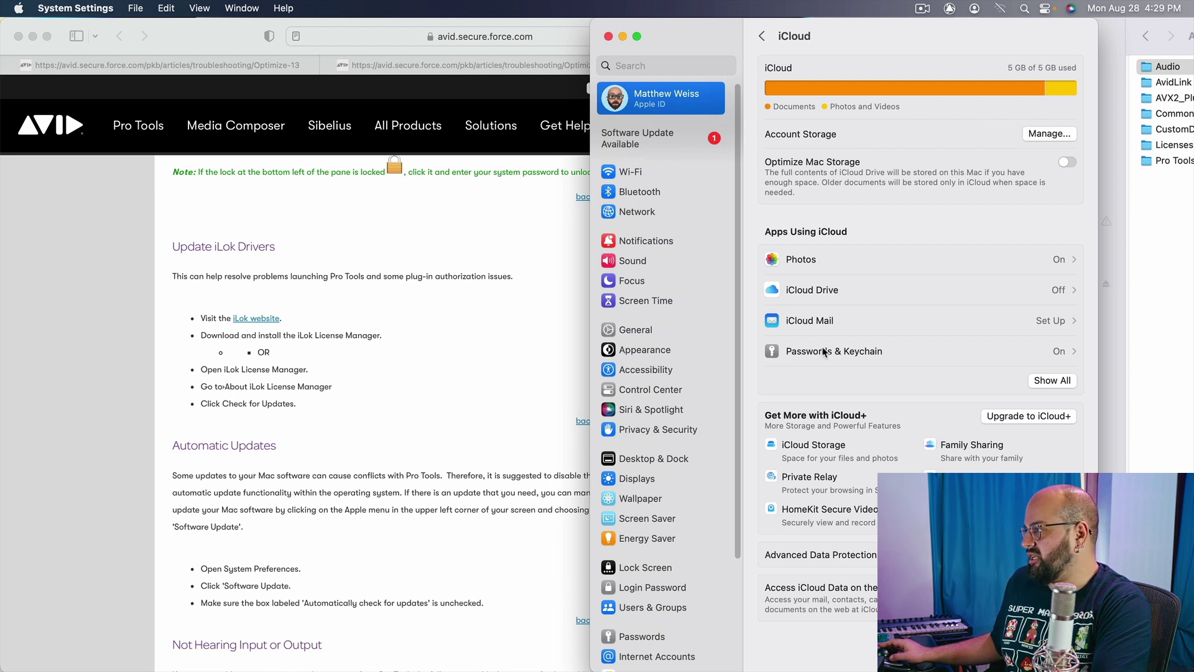
pyautogui.click(648, 97)
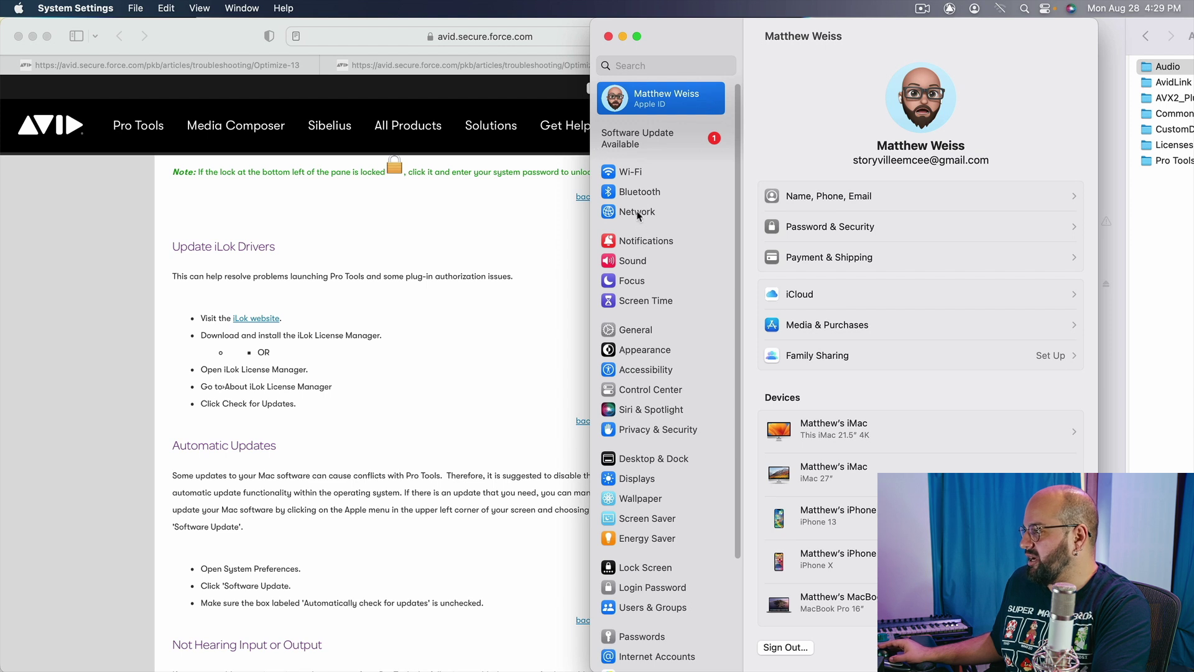
# Check that General > Time Machine has no backup disk, then bring Finder's Avid Audio window forward on the left
pyautogui.click(635, 331)
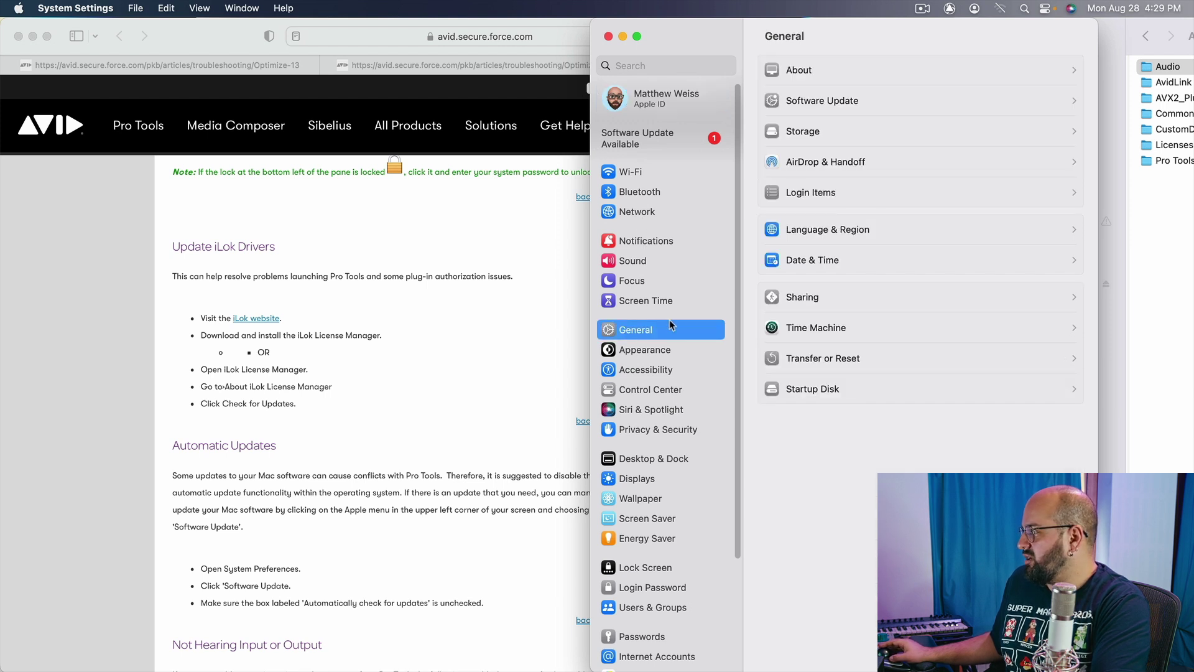
pyautogui.click(806, 326)
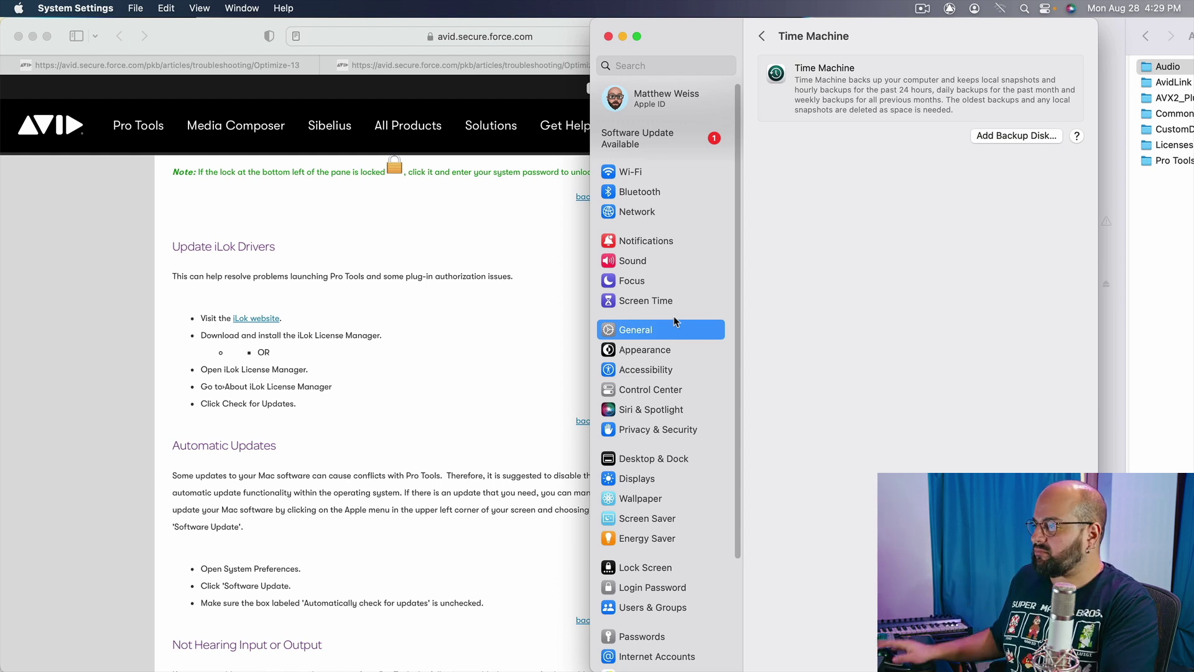
pyautogui.moveTo(1104, 41); pyautogui.dragTo(258, 40)
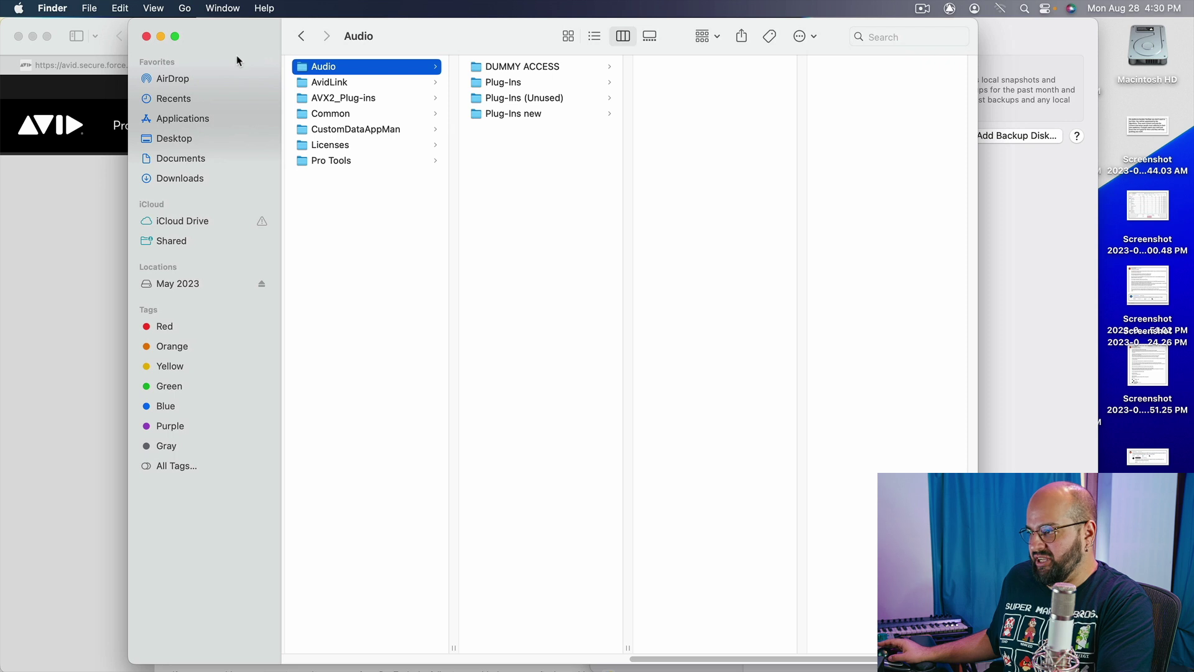
# Open Applications > Avid_Uninstallers, widen the column, and preview Uninstall Pro Tools Audio Bridge.command
pyautogui.click(194, 118)
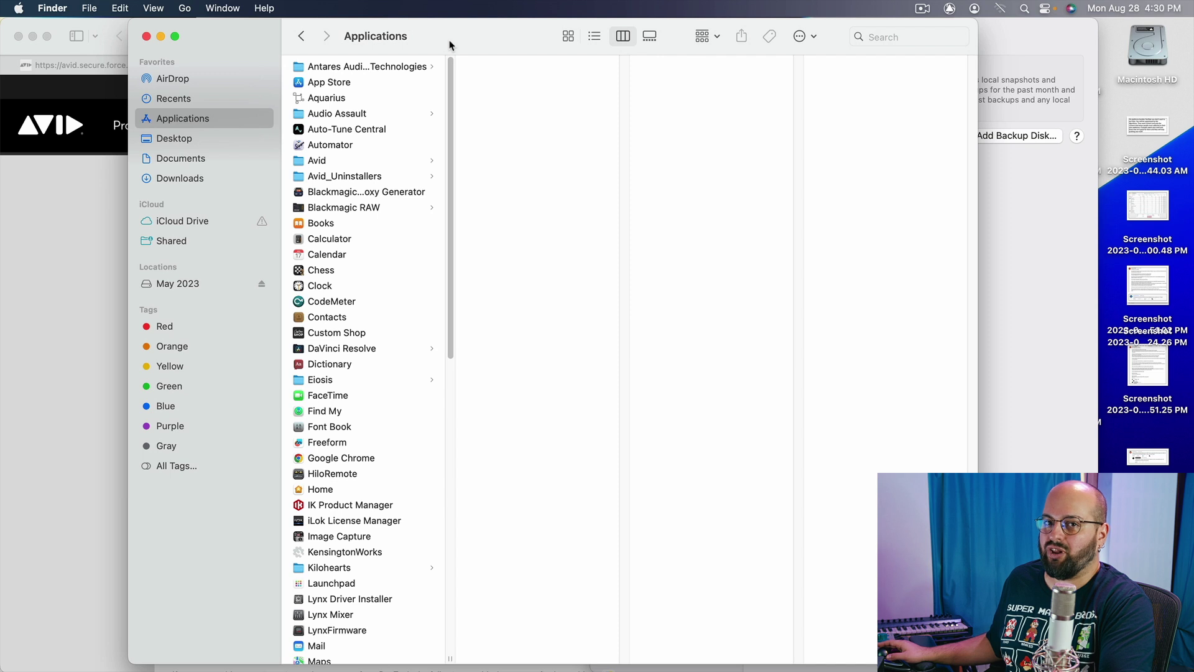
pyautogui.click(345, 176)
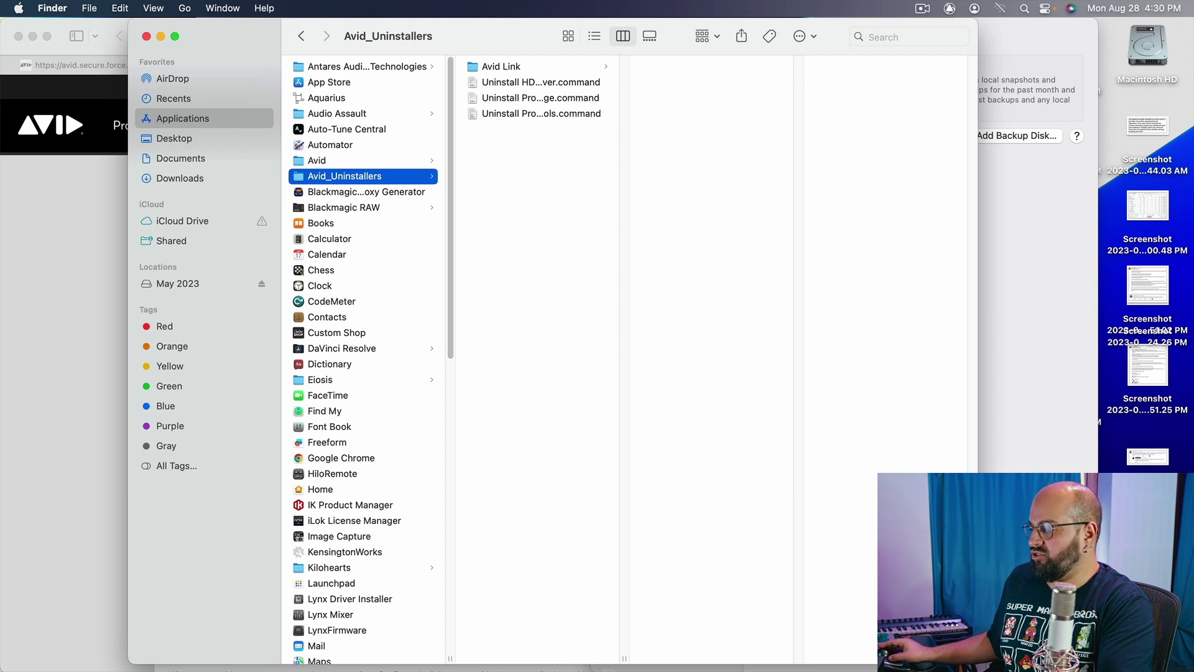
pyautogui.doubleClick(624, 658)
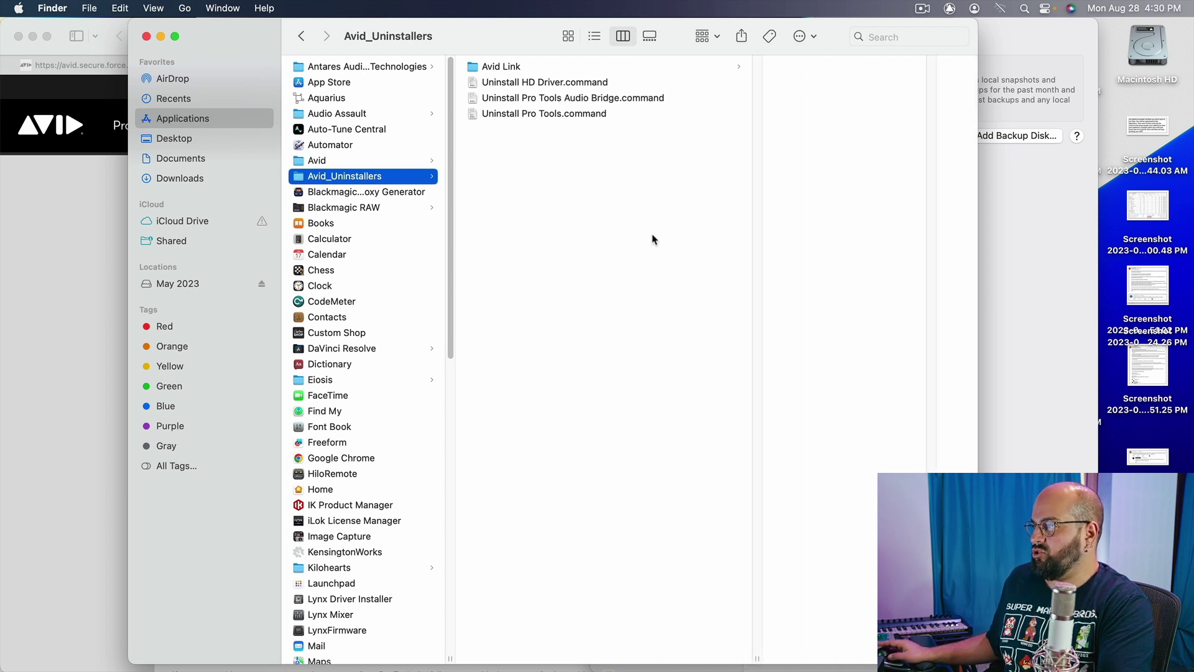
pyautogui.click(503, 99)
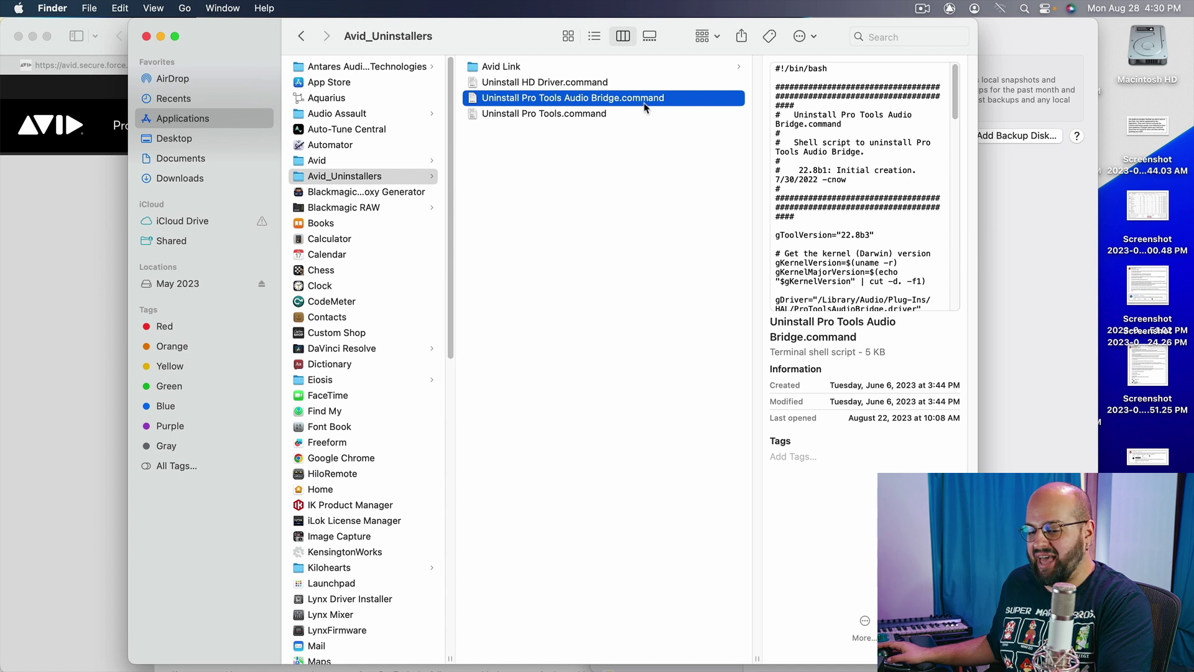
pyautogui.moveTo(806, 667)
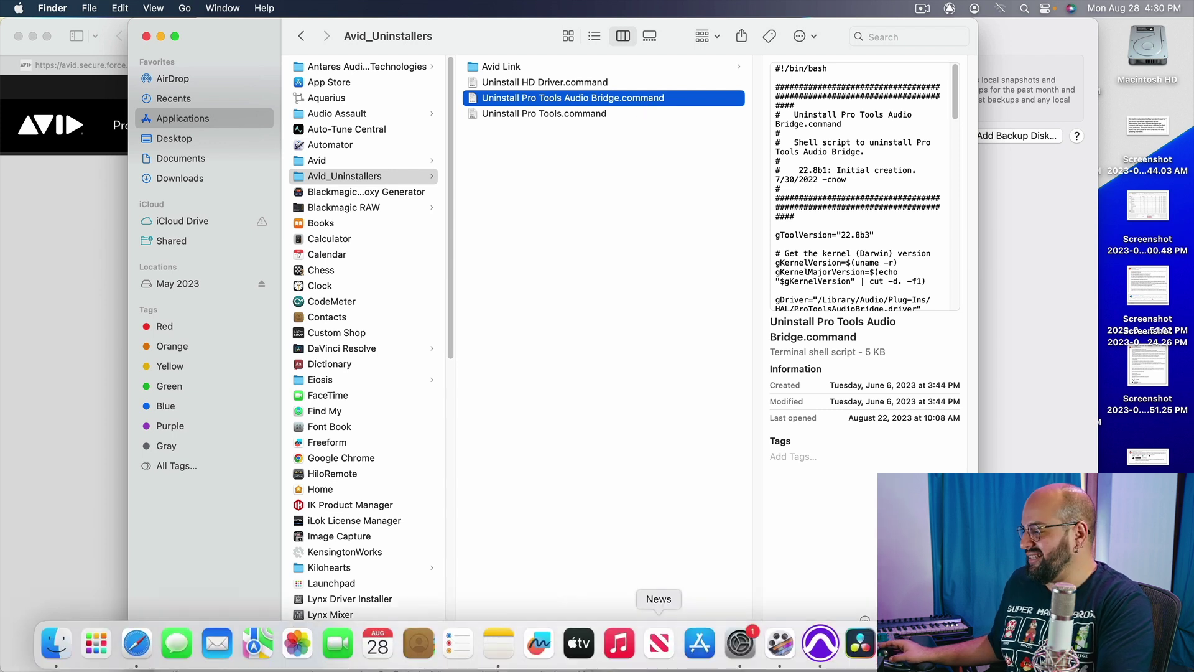
# Bring Pro Tools forward, open Setup > Playback Engine, and list the H/W Buffer Size options
pyautogui.click(806, 666)
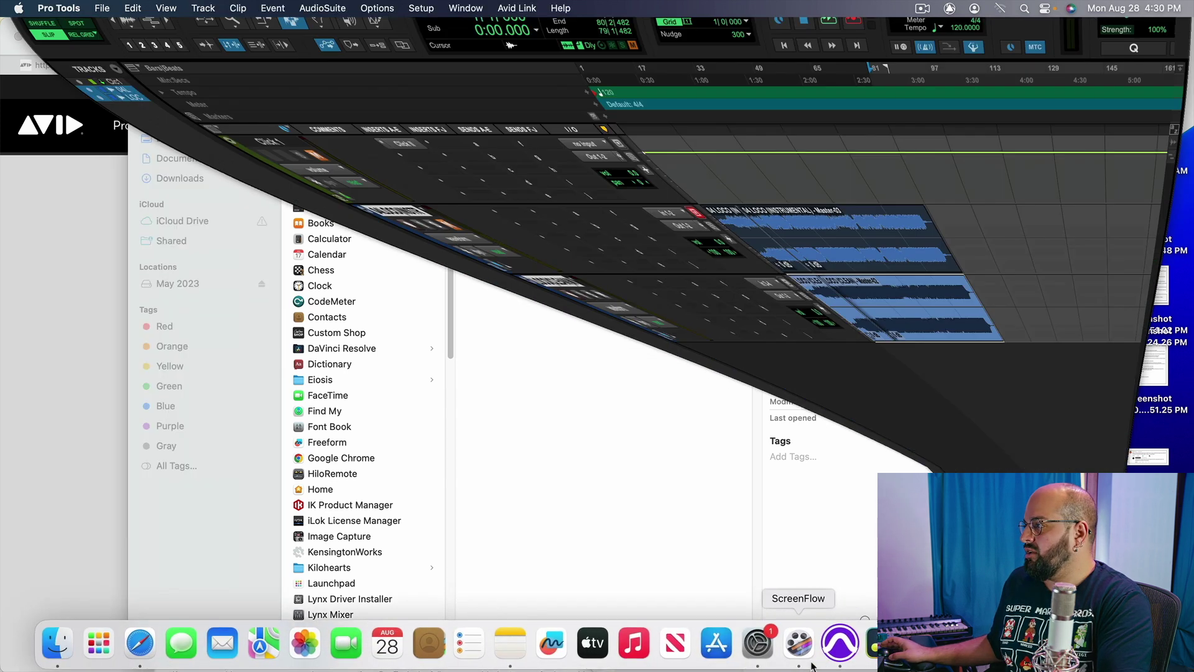
pyautogui.click(340, 9)
pyautogui.moveTo(421, 8)
pyautogui.click(442, 42)
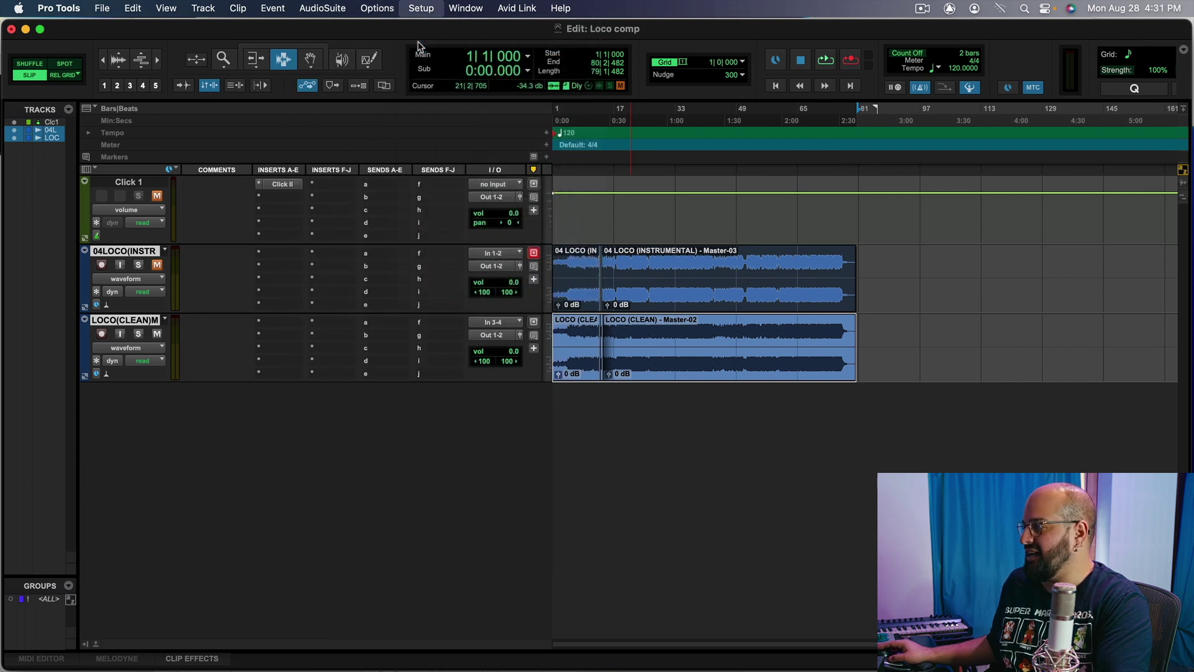
pyautogui.moveTo(647, 99); pyautogui.dragTo(633, 38)
pyautogui.click(595, 131)
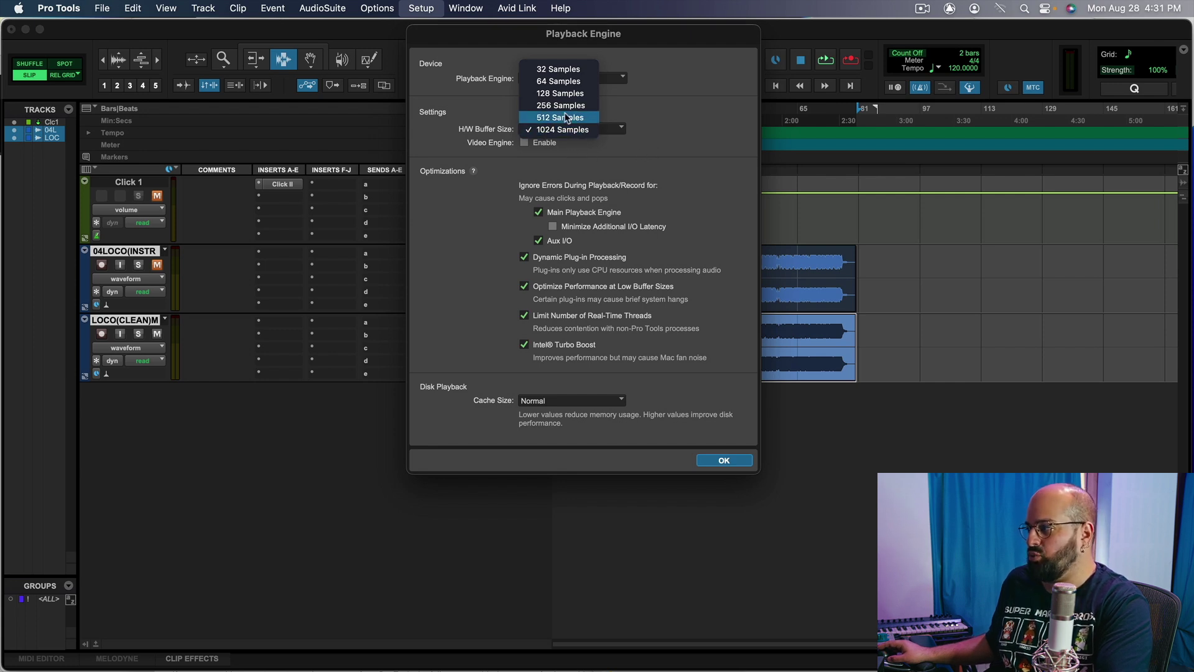
# Leave the H/W Buffer Size at 1024 Samples and close the popup
pyautogui.click(685, 134)
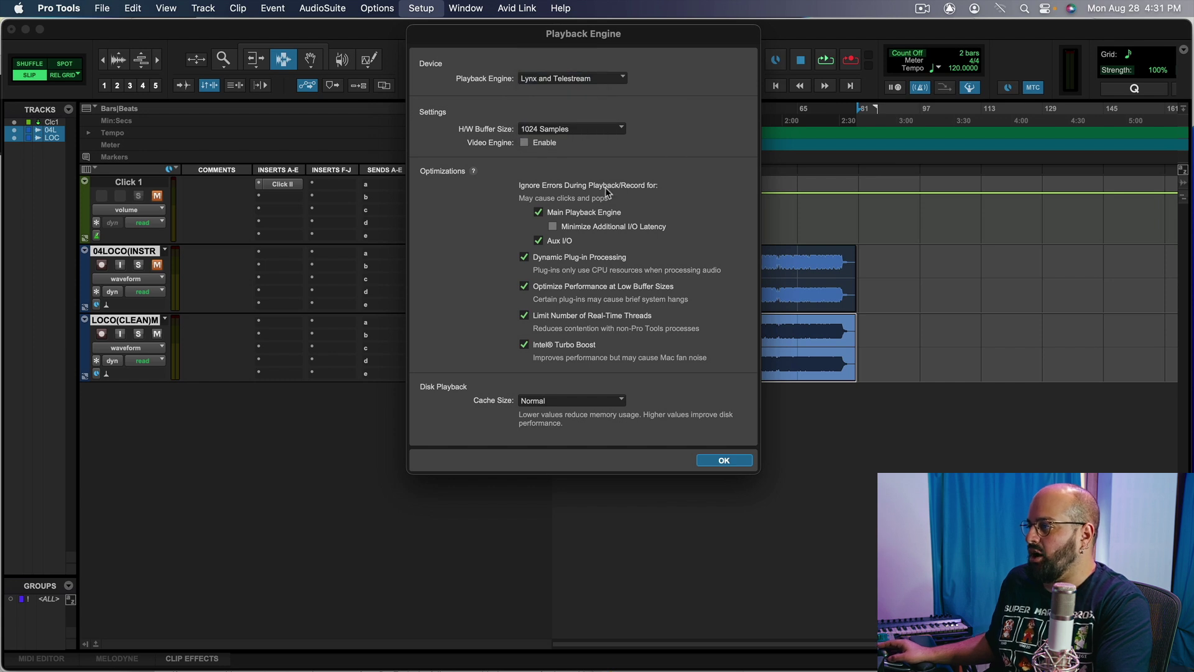